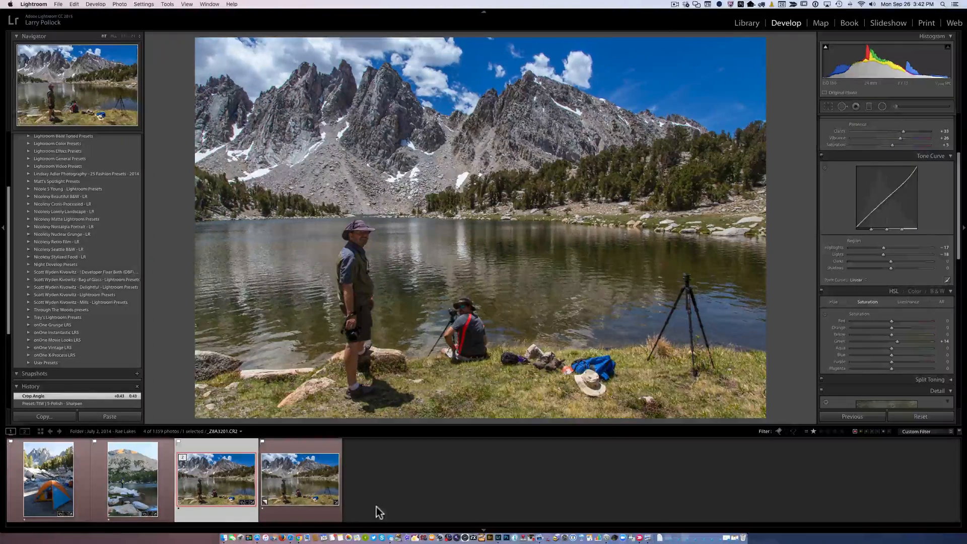
Switch to Chrome to browse the preset workflows on the Sleeklens Lightroom Presets page, and return to the lake photo in Lightroom.
left_click(287, 521)
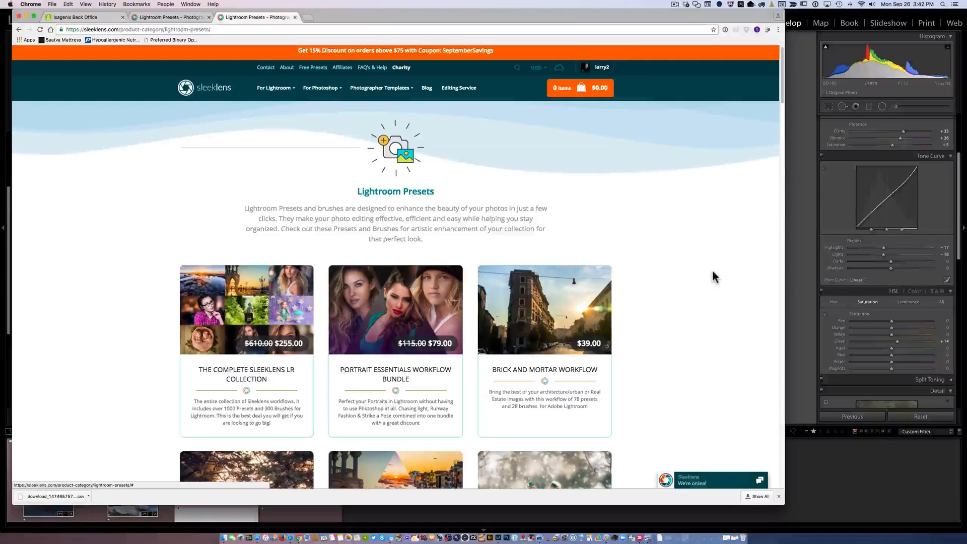
scroll(716, 273, "down", 3)
scroll(713, 272, "down", 5)
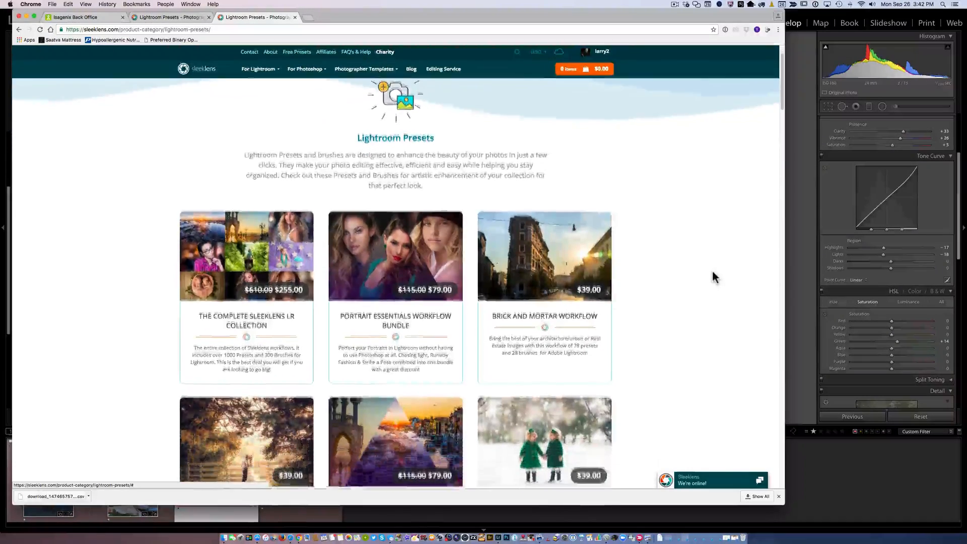
scroll(714, 277, "down", 10)
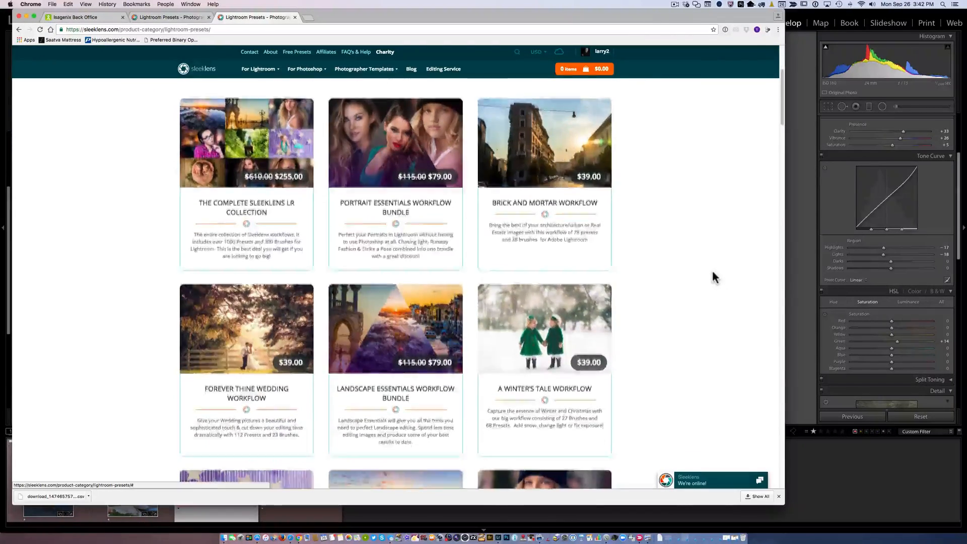
scroll(712, 276, "down", 2)
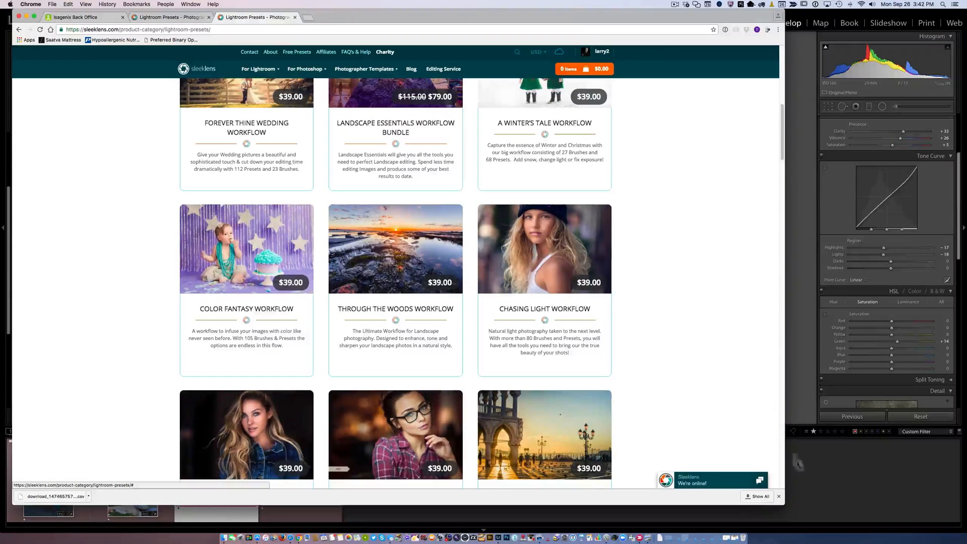
left_click(815, 482)
left_click(235, 472)
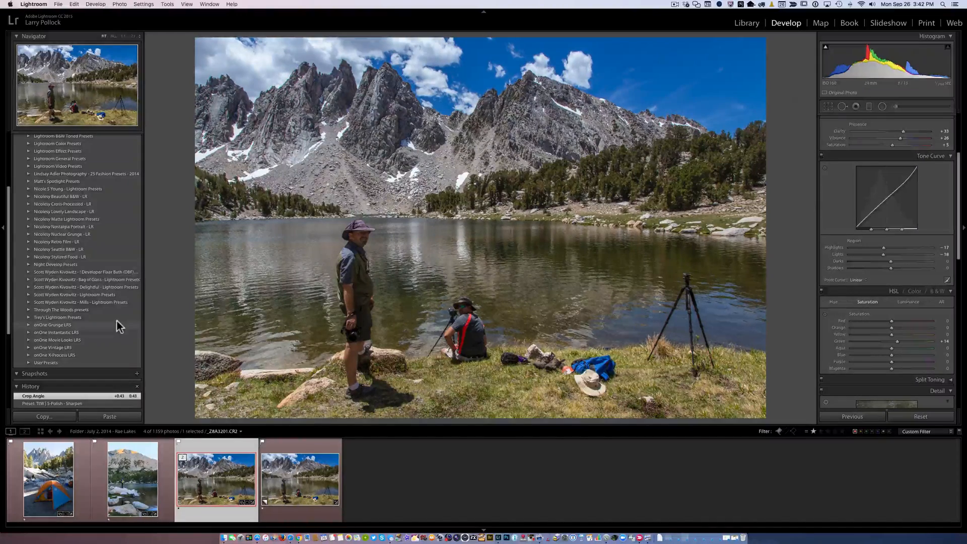
Expand the Through The Woods presets folder and look through its All In One, Base, Exposure and Color presets.
scroll(885, 240, "up", 4)
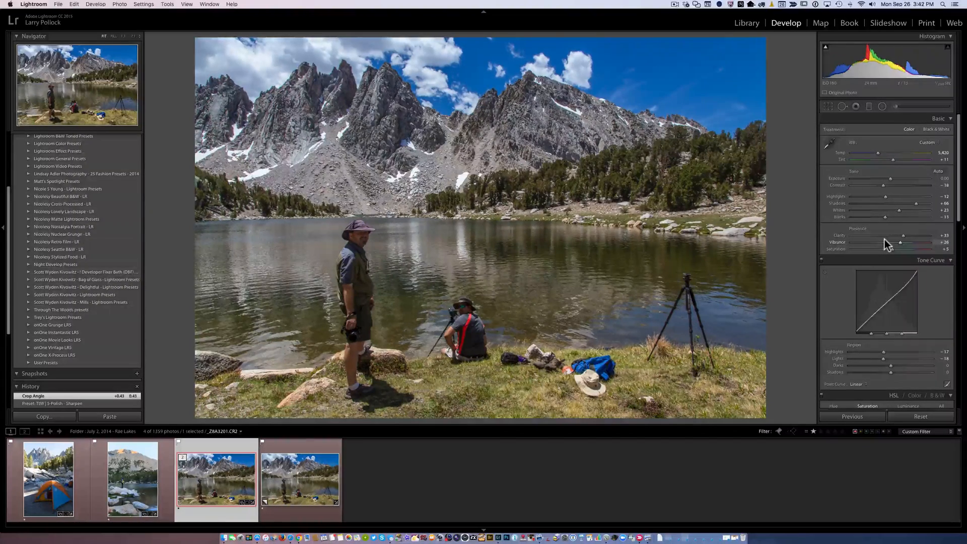
left_click(28, 310)
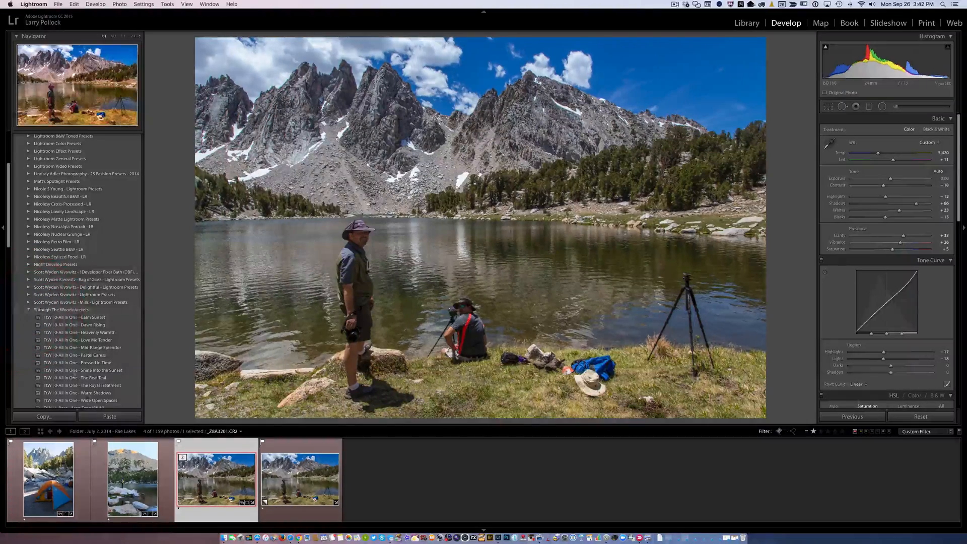
scroll(101, 378, "down", 5)
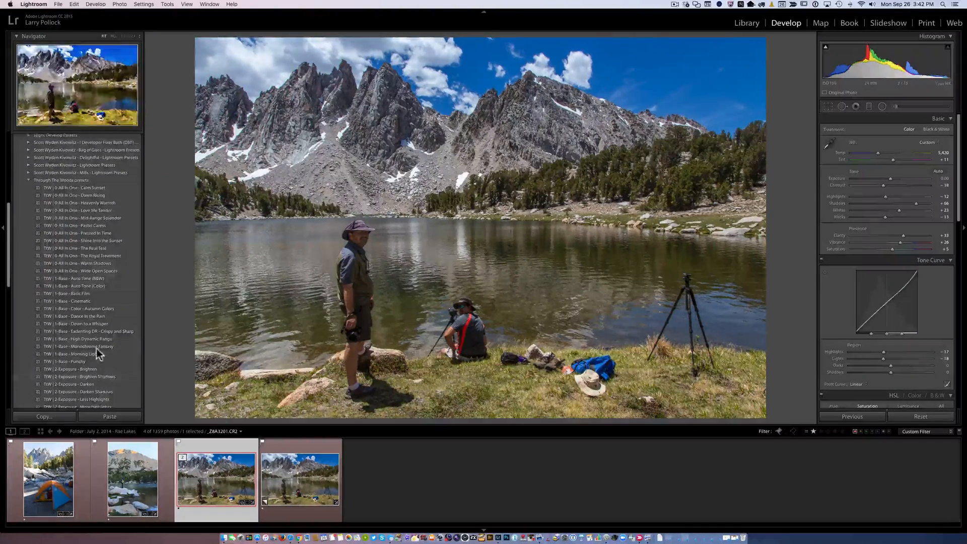
scroll(96, 348, "down", 1)
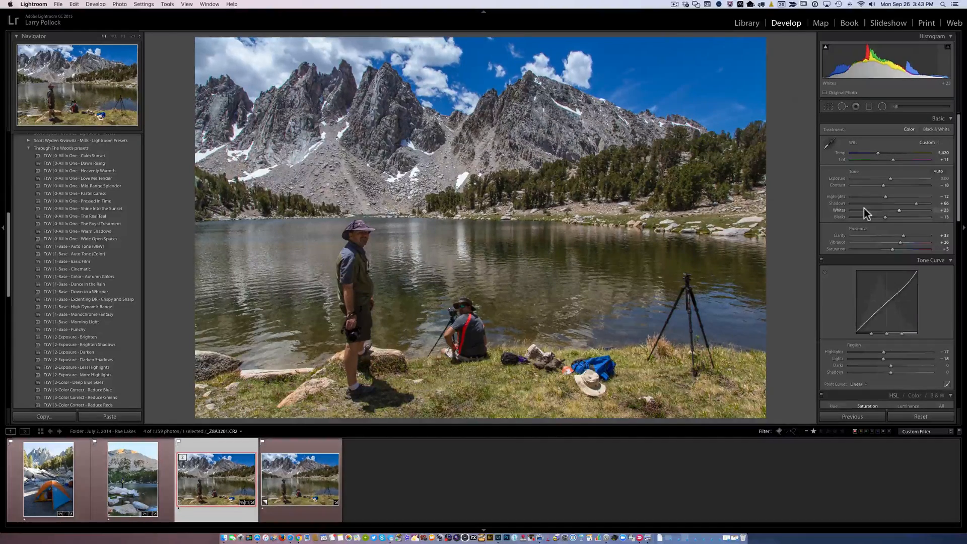
Review the lake photo's develop adjustments from Basic through Detail, and look over the remaining Through The Woods presets.
scroll(864, 208, "down", 5)
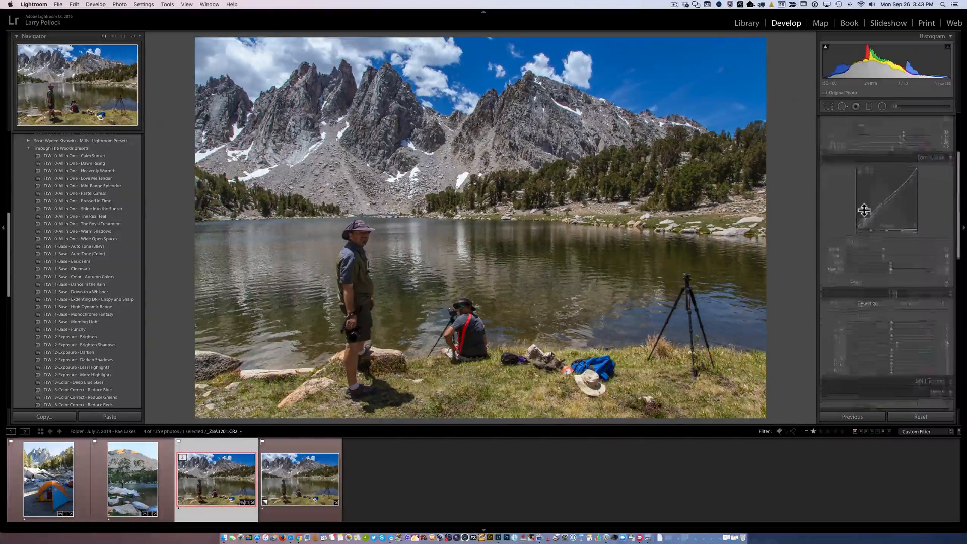
scroll(865, 210, "down", 3)
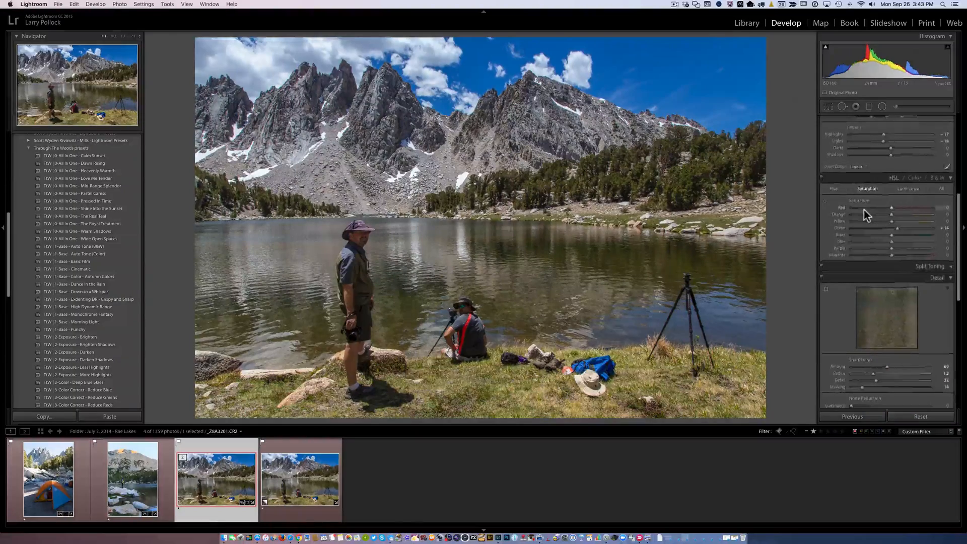
scroll(863, 210, "down", 5)
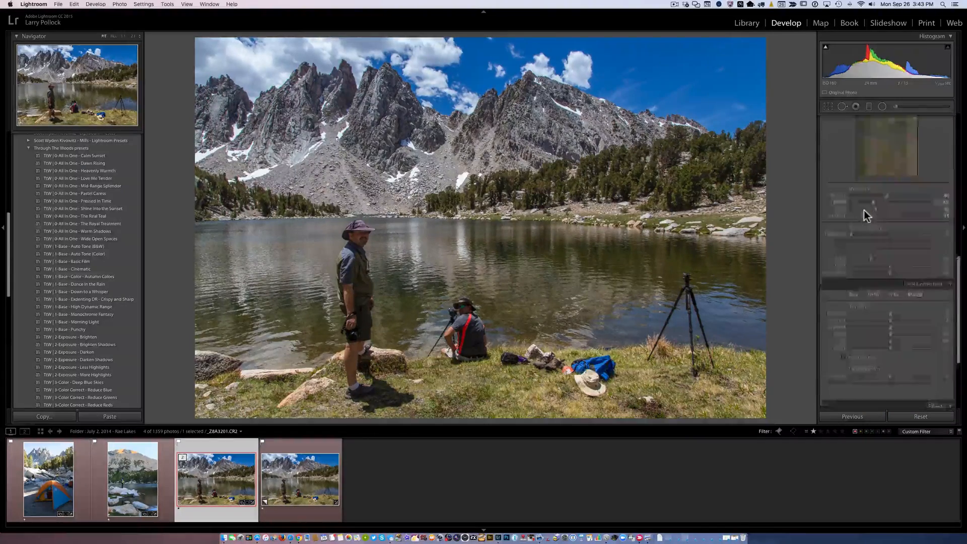
scroll(864, 211, "up", 12)
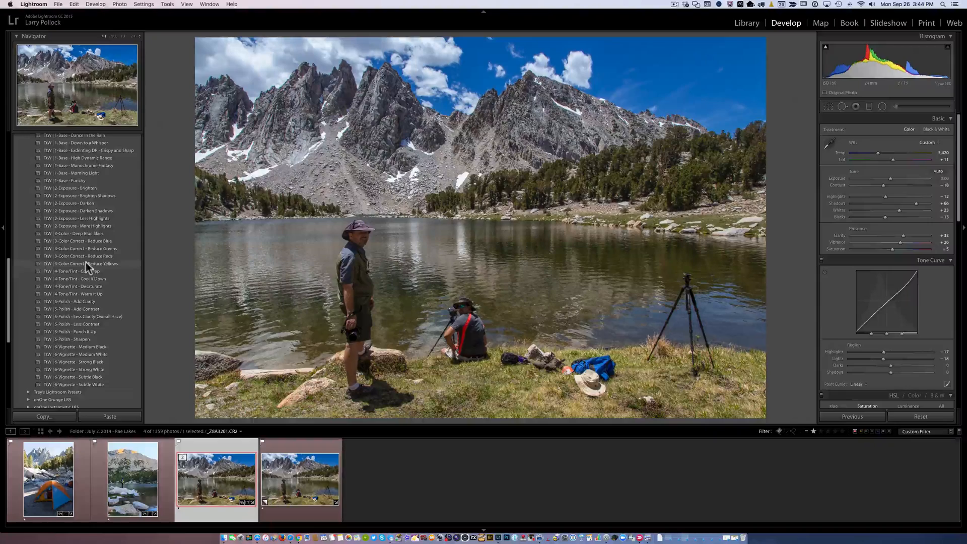
scroll(85, 262, "up", 1)
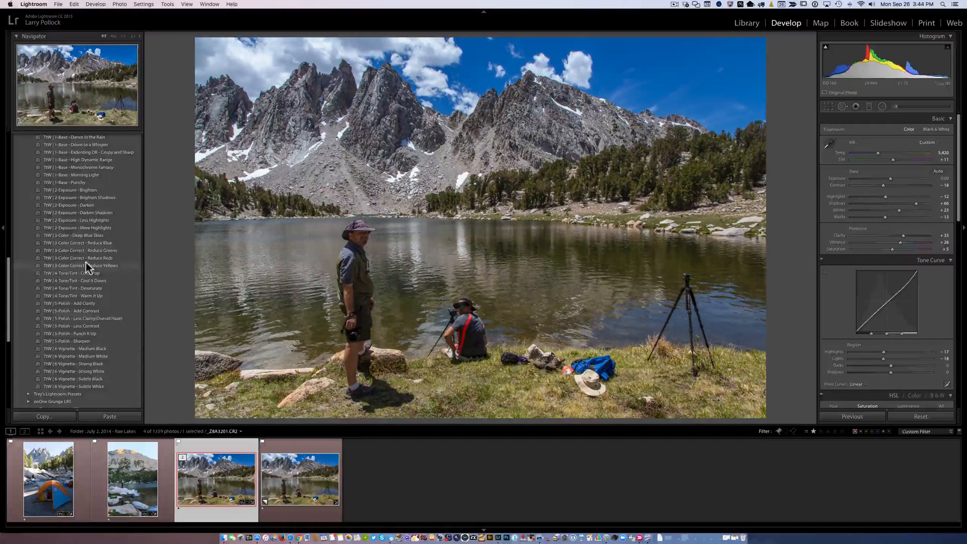
right_click(494, 248)
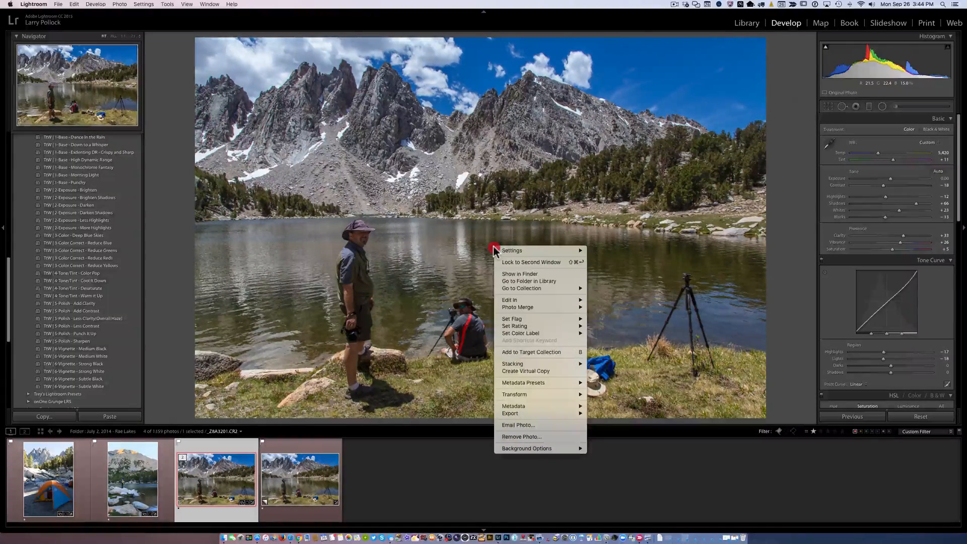
mouse_move(507, 251)
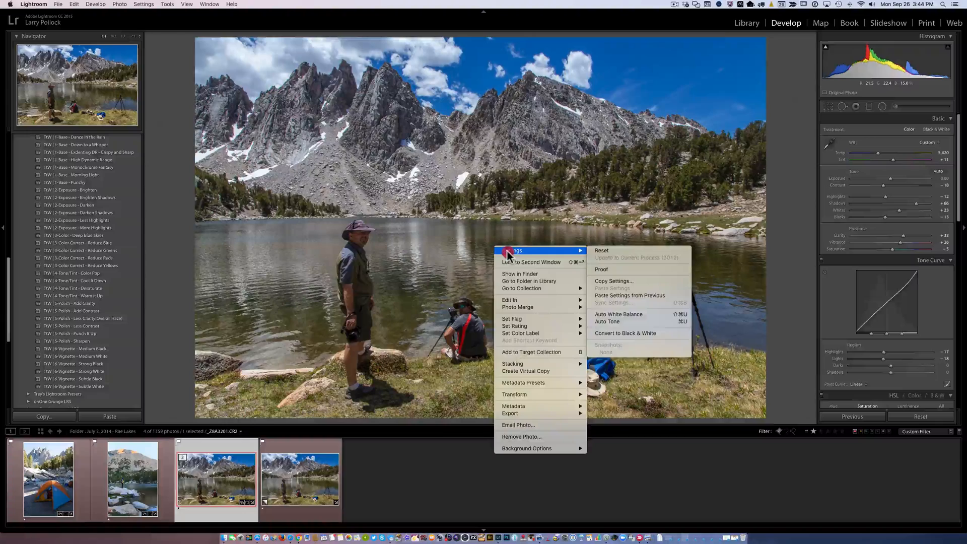
left_click(601, 249)
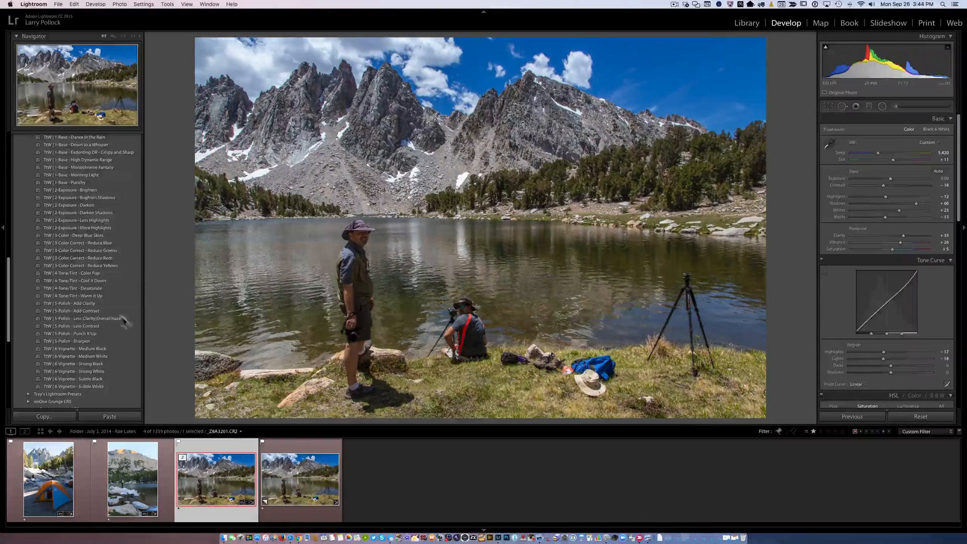
Preview the photo's earliest Synchronize Settings history state, and return it to the latest Crop Angle state.
scroll(93, 326, "down", 5)
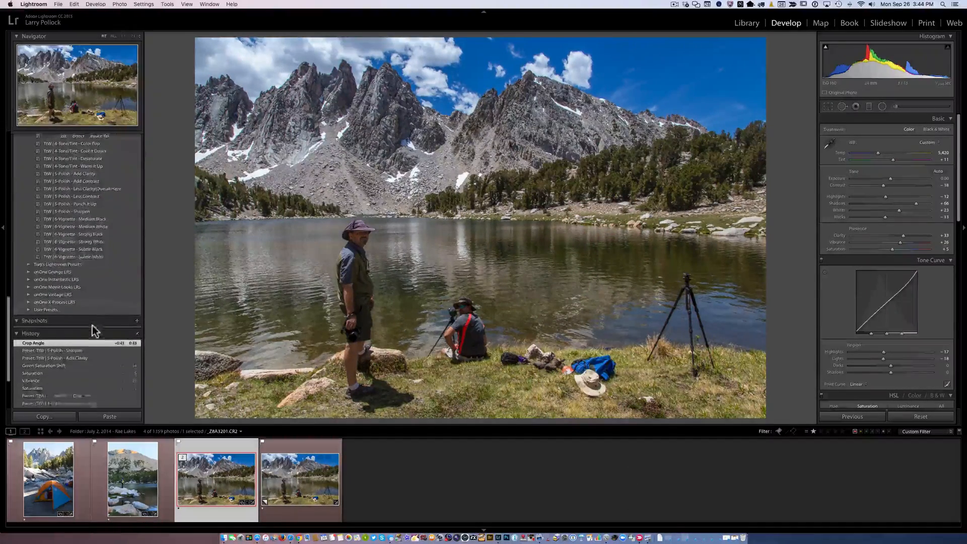
scroll(92, 326, "down", 3)
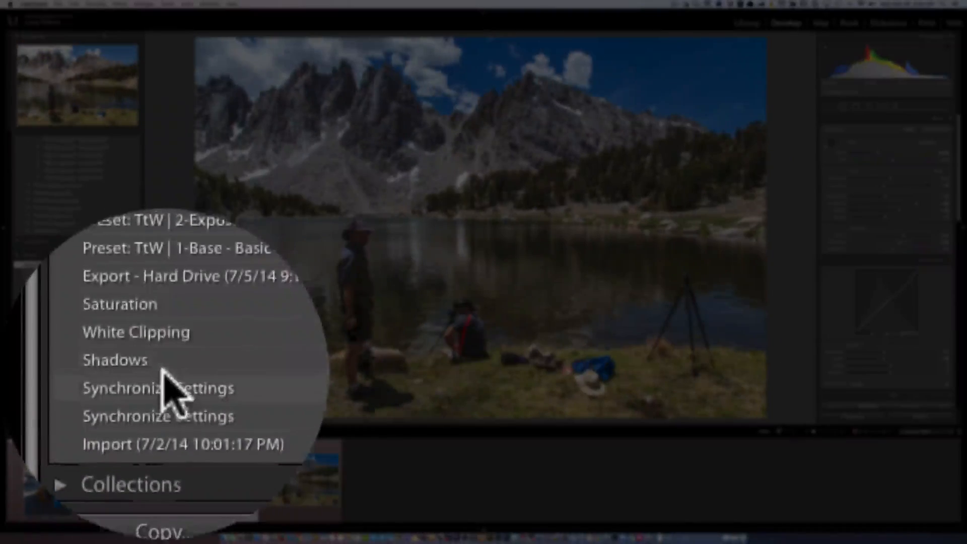
left_click(164, 375)
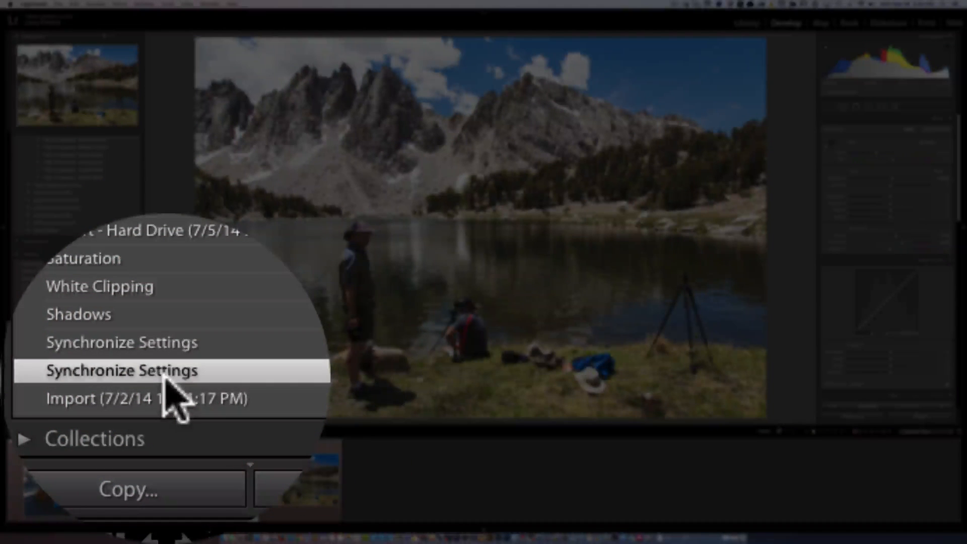
left_click(157, 269)
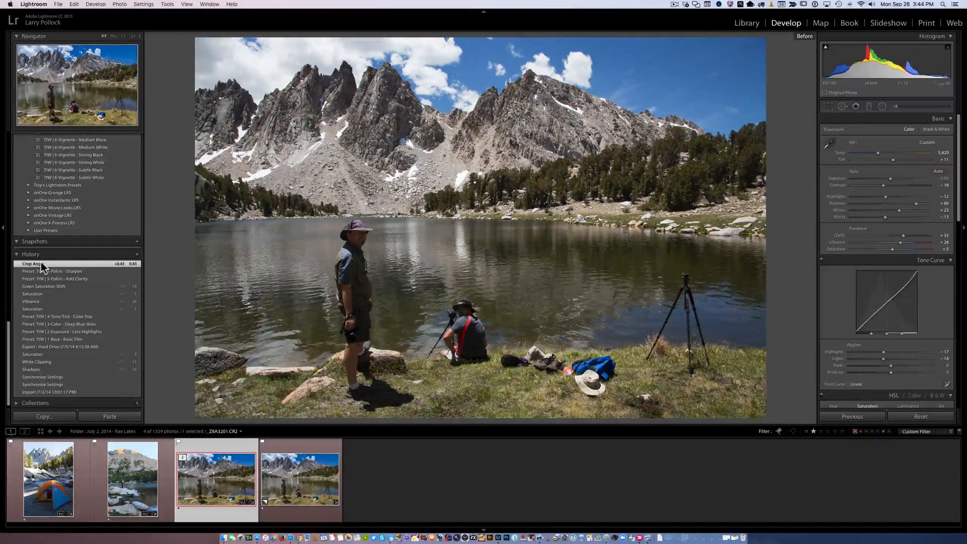
Toggle between the before and after views of the lake photo to compare the edits.
key("backslash")
key("backslash")
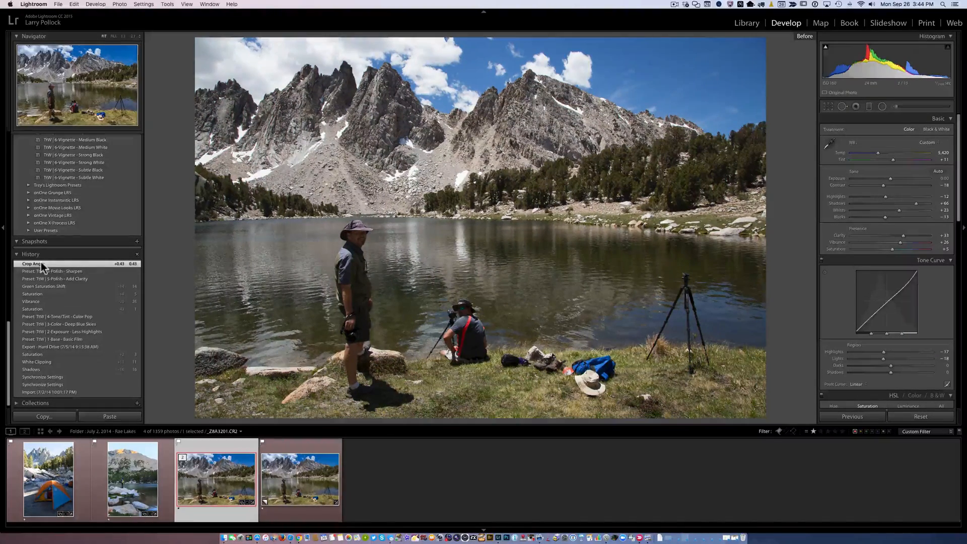
key("backslash")
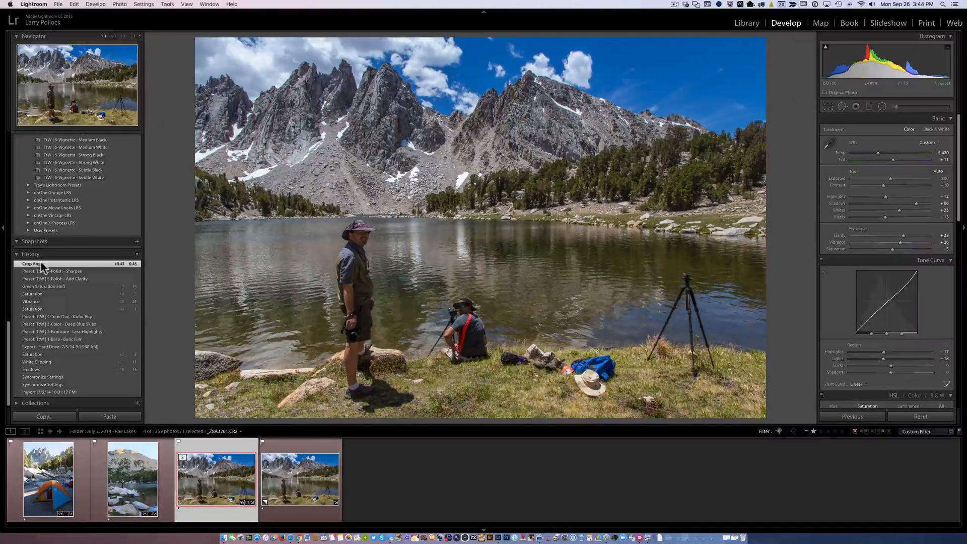
key("backslash")
key("backslash")
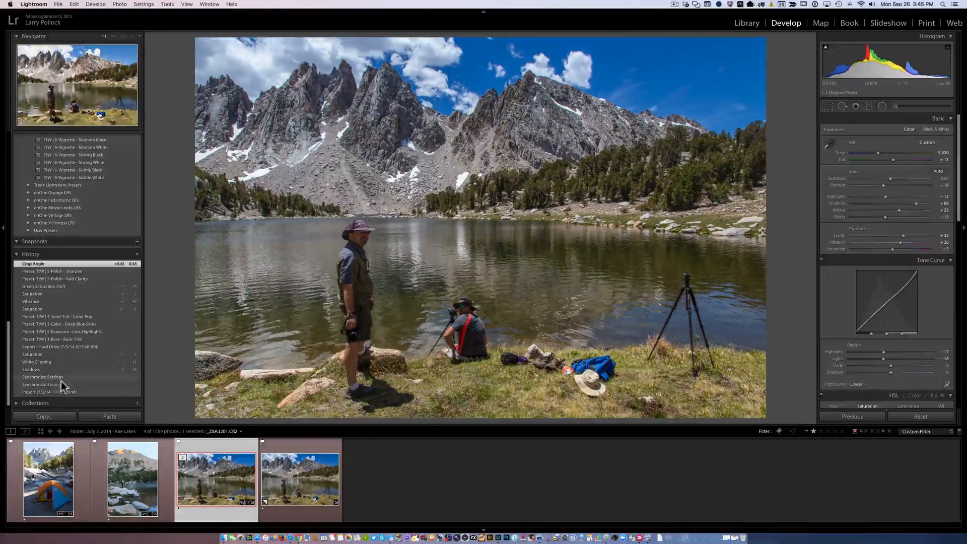
Step the photo through its history states from Import via the later Synchronize Settings, Shadows, White Clipping and Saturation to Export - Hard Drive.
left_click(53, 392)
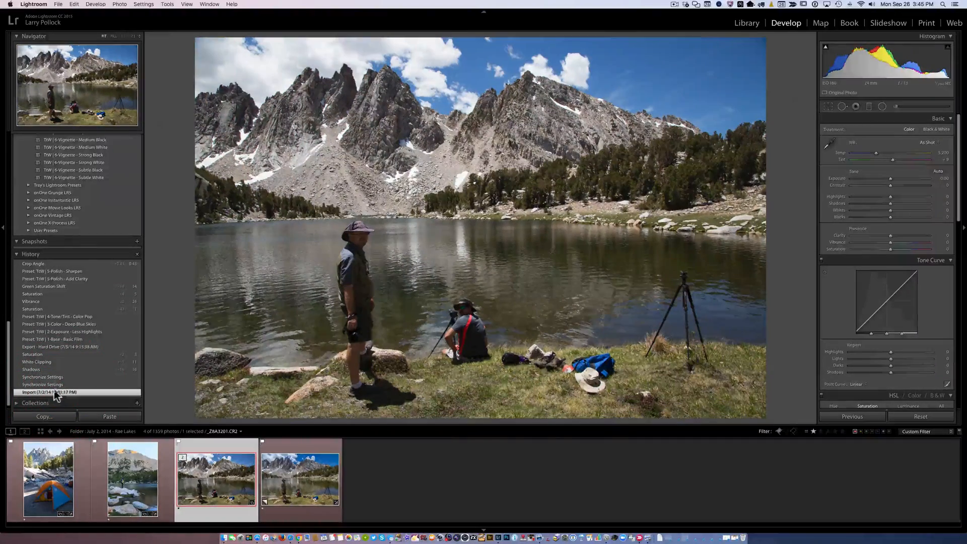
left_click(52, 378)
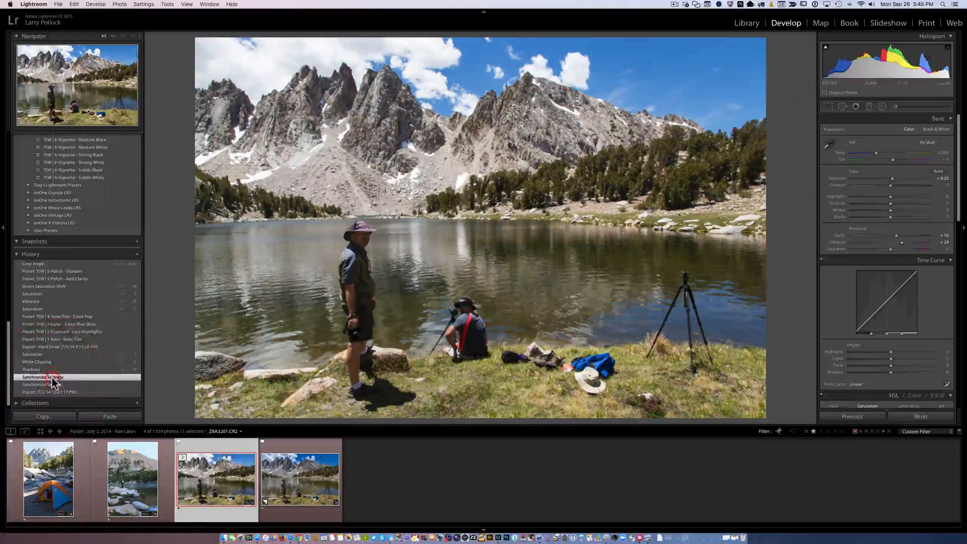
left_click(36, 370)
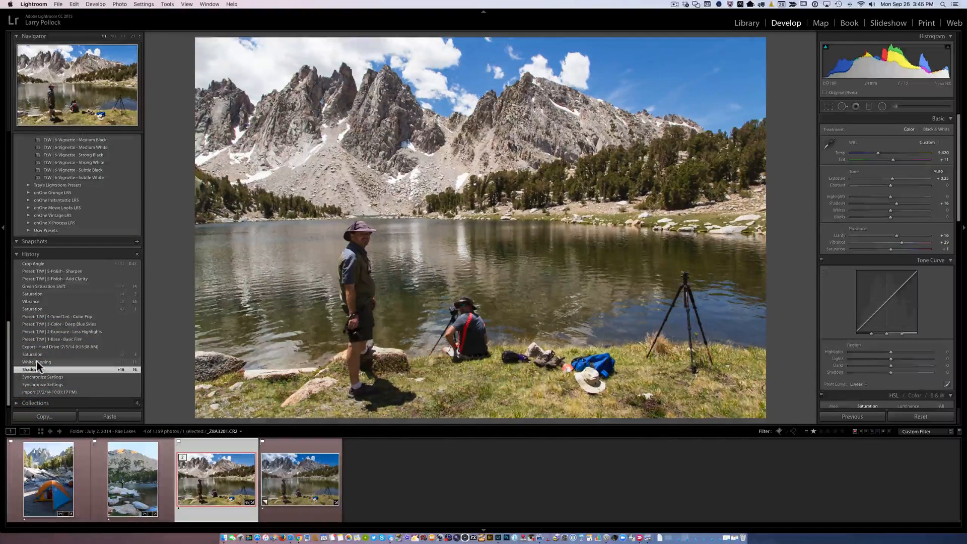
left_click(38, 361)
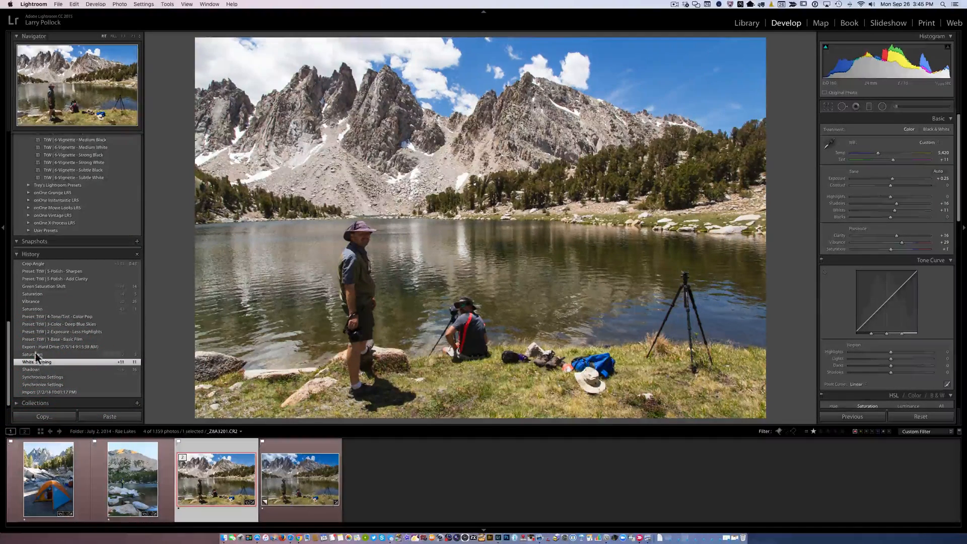
left_click(35, 353)
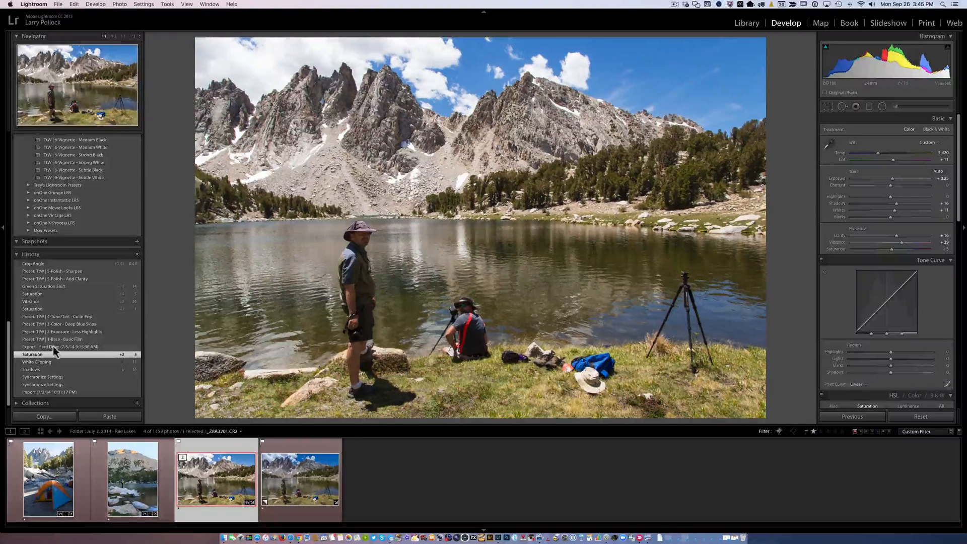
left_click(54, 347)
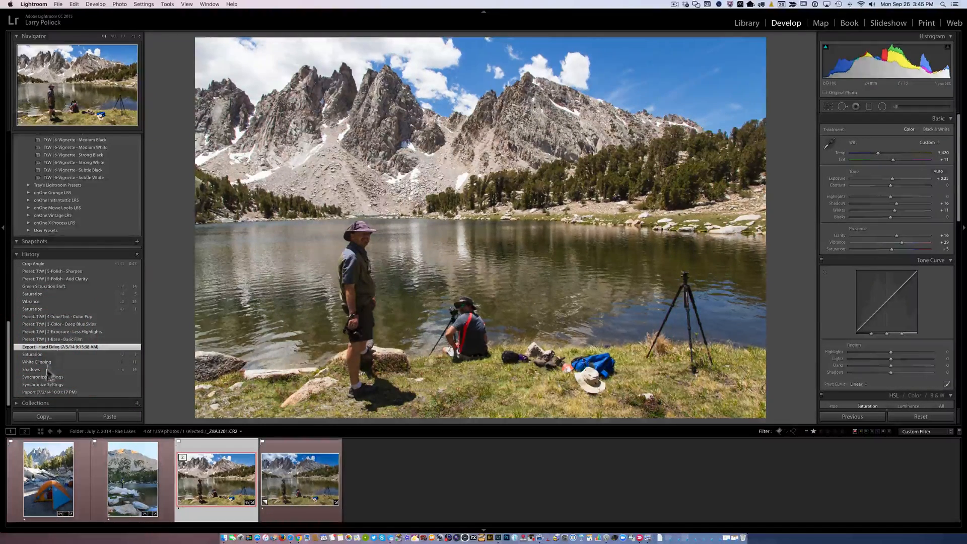
Step through the history's Basic Film, Less Highlights and Deep Blue Skies preset states, and examine the HSL saturation settings.
left_click(34, 340)
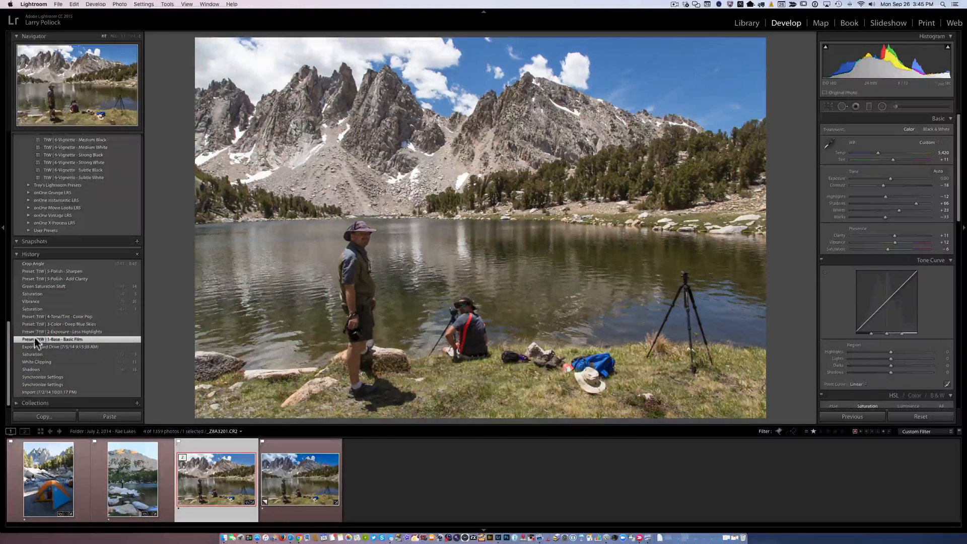
left_click(35, 332)
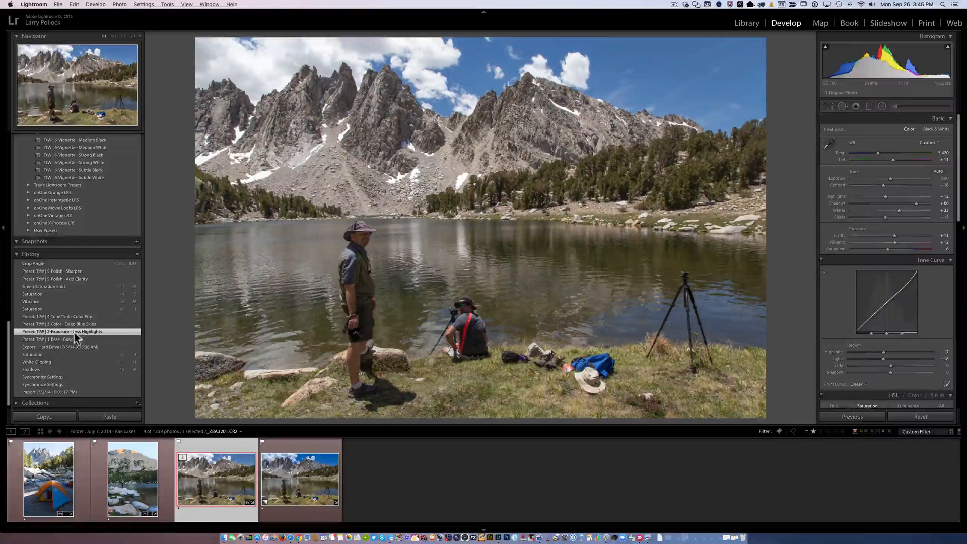
left_click(52, 325)
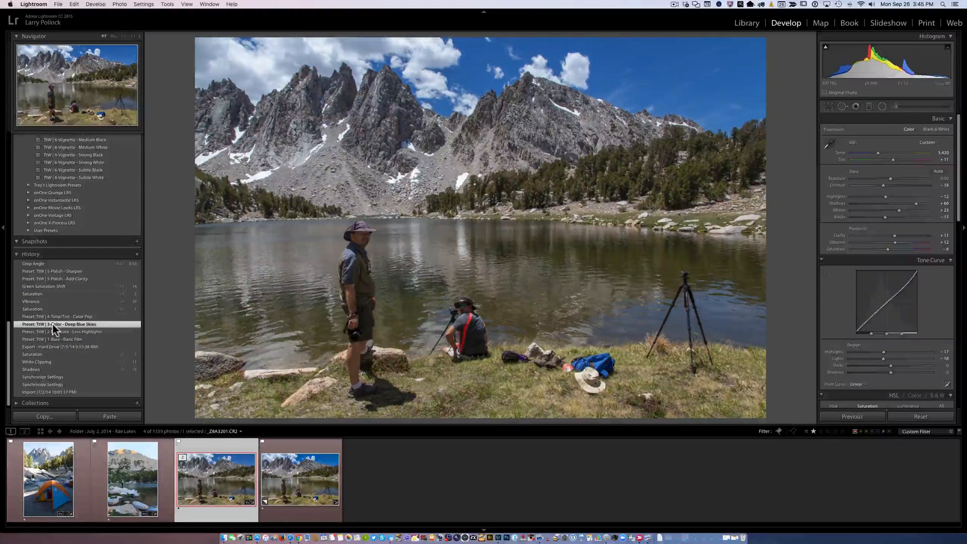
scroll(881, 276, "down", 8)
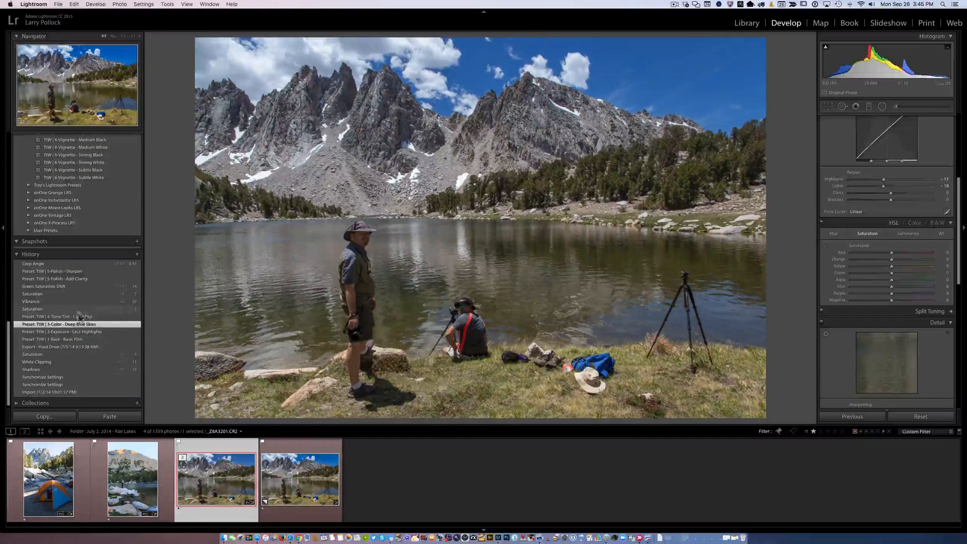
scroll(53, 316, "up", 1)
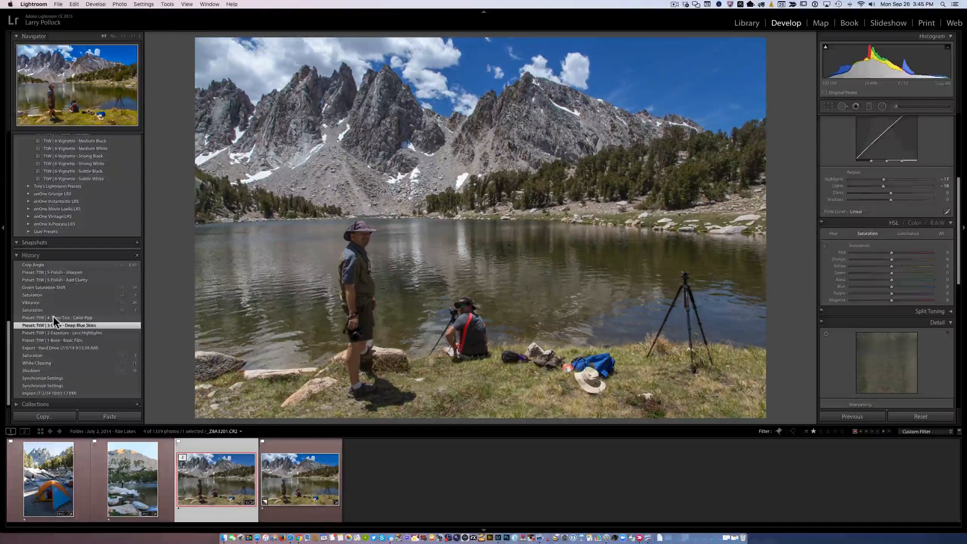
Step the photo through its history states from the Color Pop preset via Saturation, Vibrance and the later Saturation to Green Saturation Shift.
left_click(54, 317)
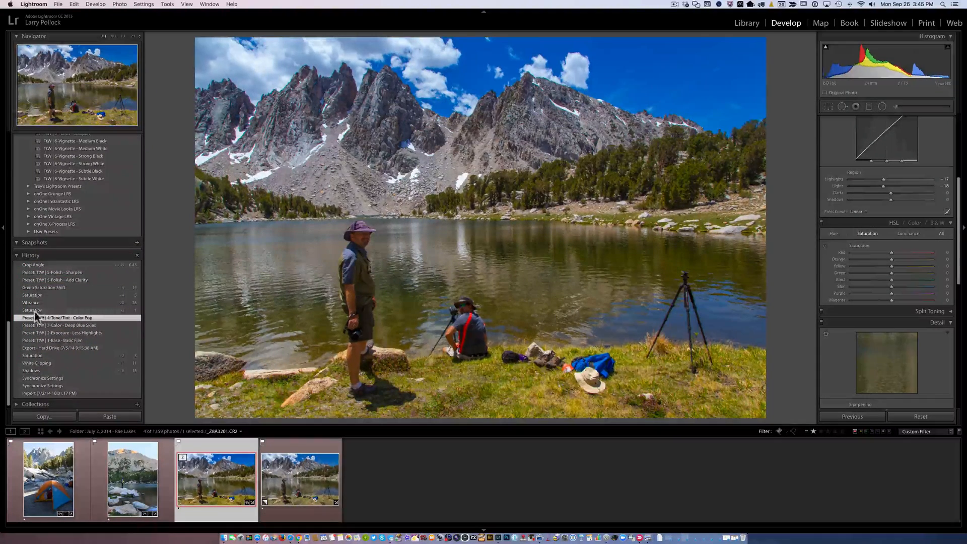
left_click(33, 310)
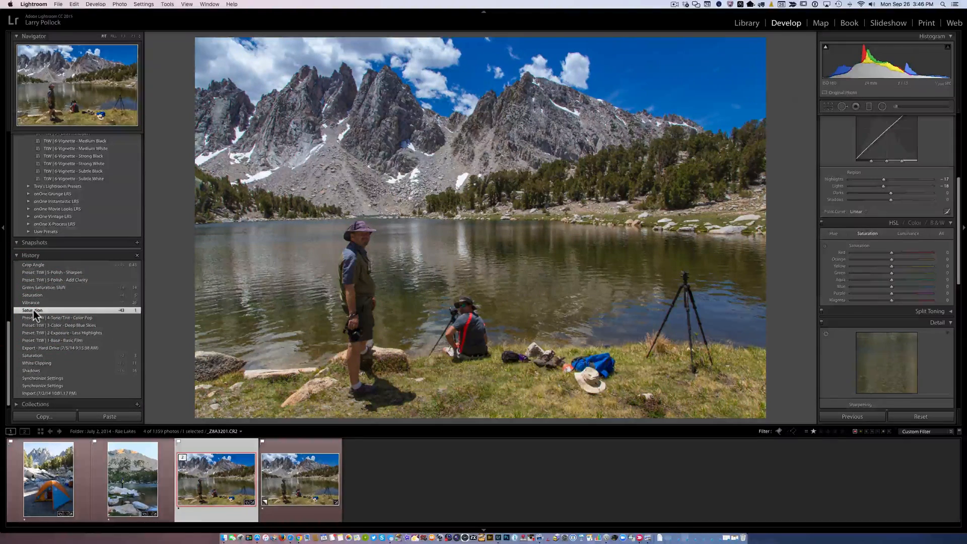
left_click(33, 301)
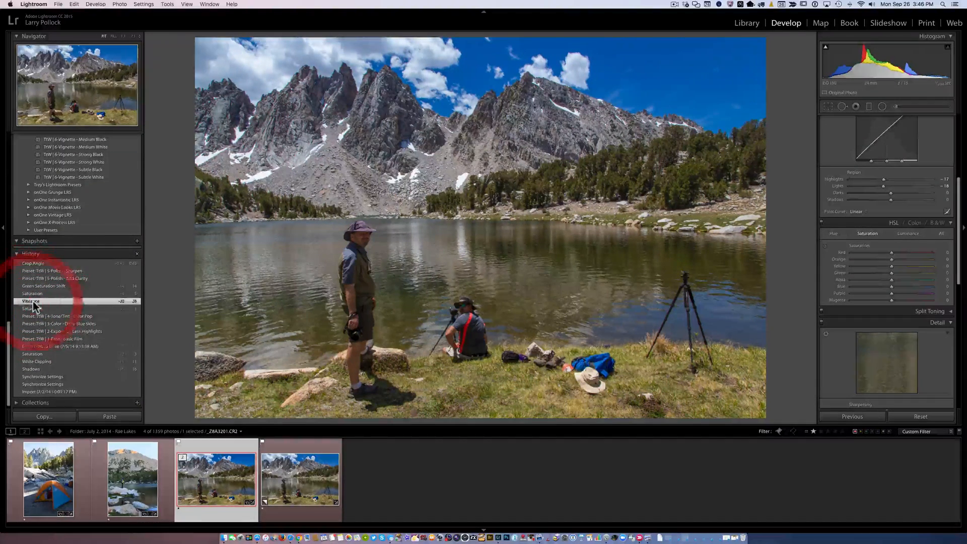
scroll(33, 301, "down", 1)
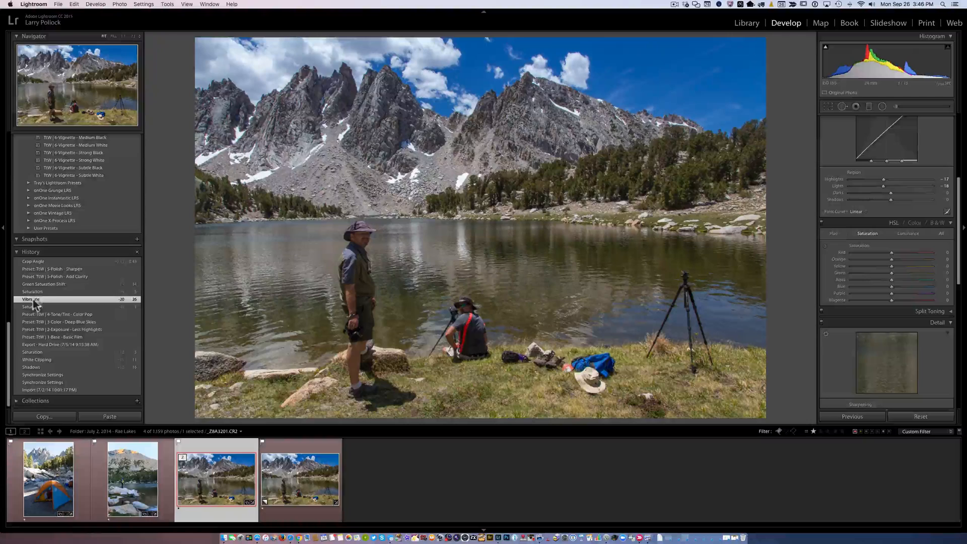
left_click(35, 291)
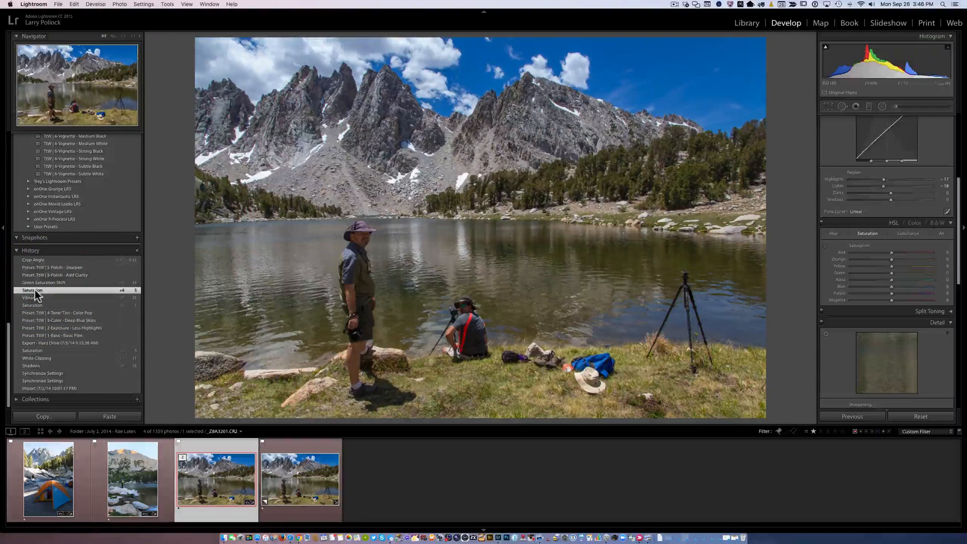
left_click(35, 284)
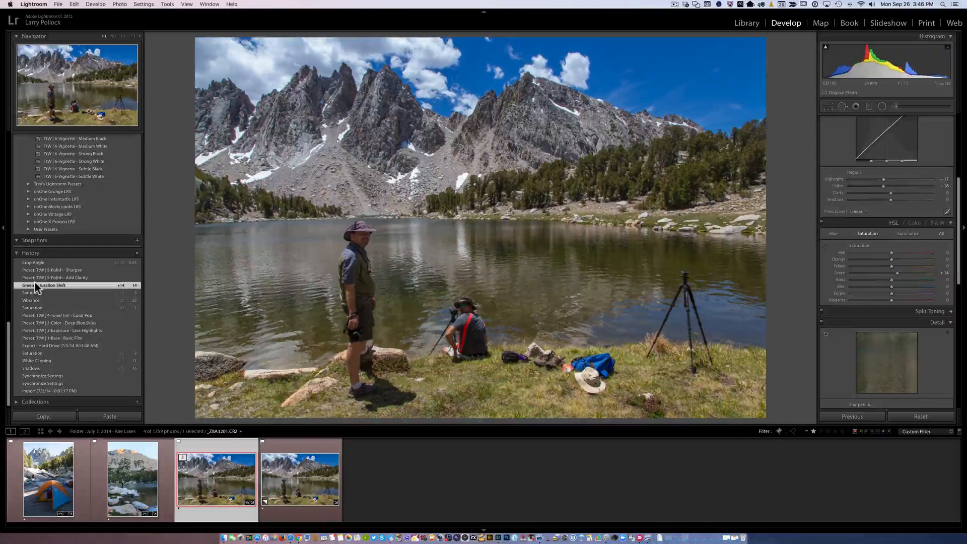
Step through the Add Clarity and Sharpen preset history states, and return the photo to the latest Crop Angle state.
left_click(36, 278)
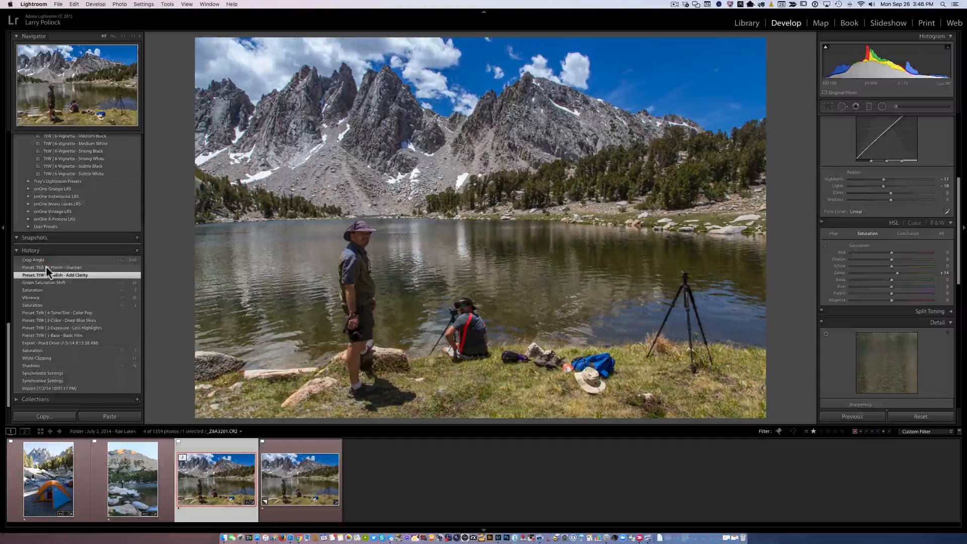
left_click(47, 270)
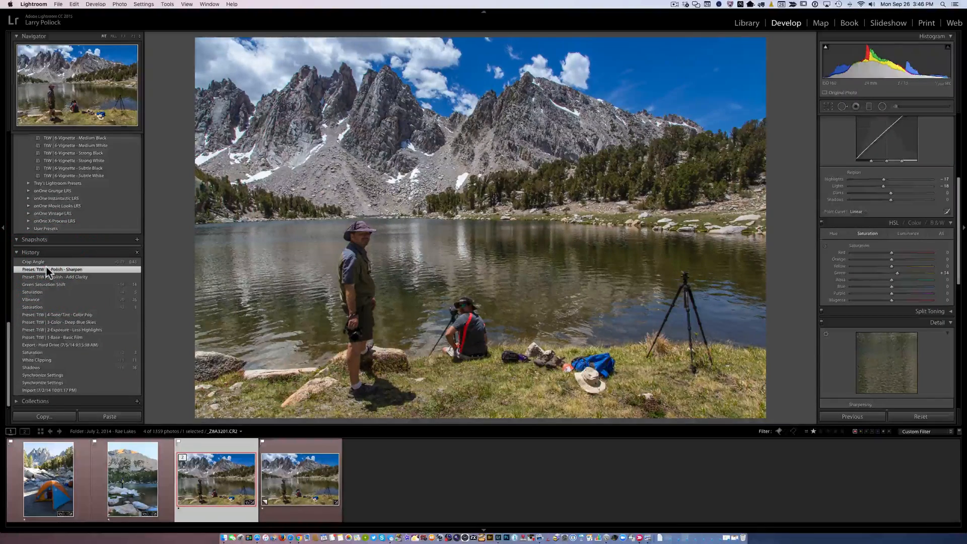
left_click(37, 261)
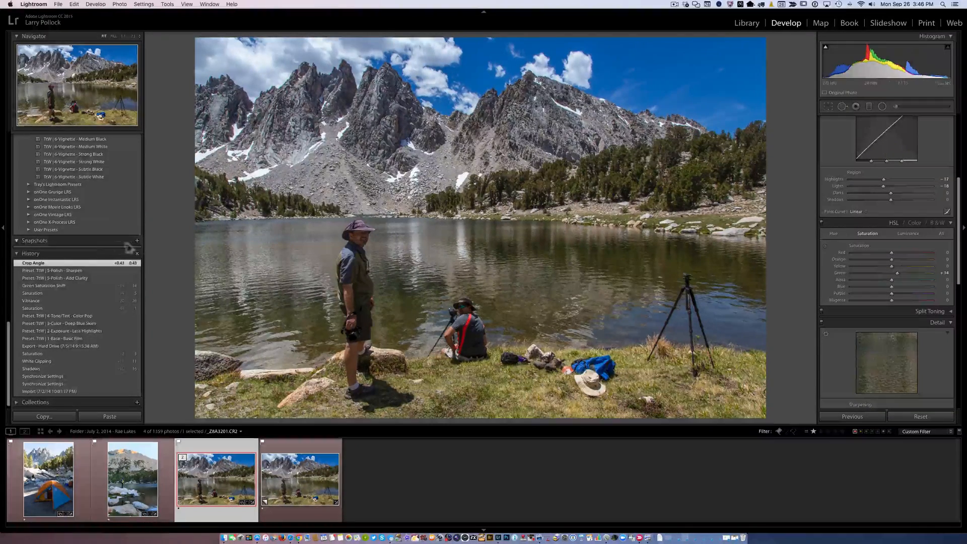
Switch to the virtual copy of the lake photo and select its existing Adjustment Brush mask on the standing man.
scroll(106, 241, "up", 10)
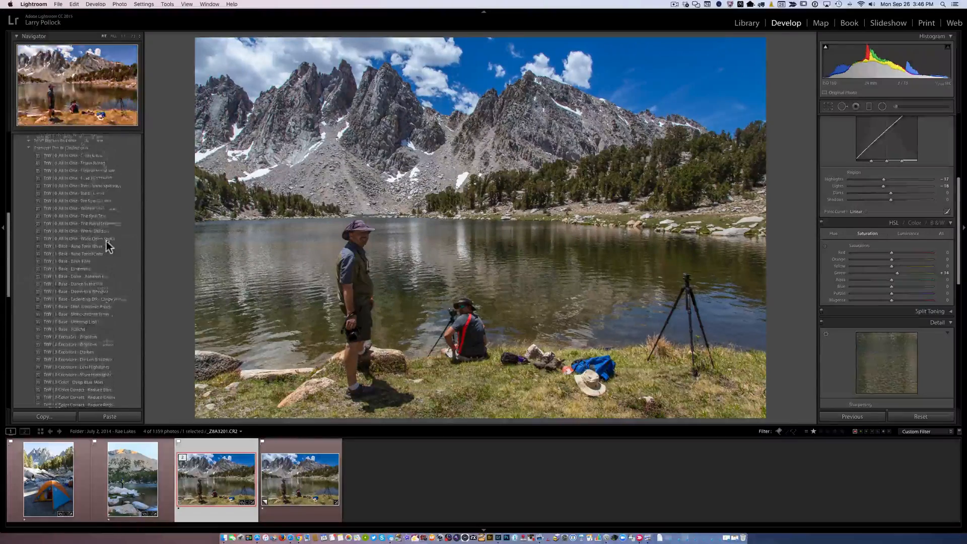
scroll(107, 241, "up", 5)
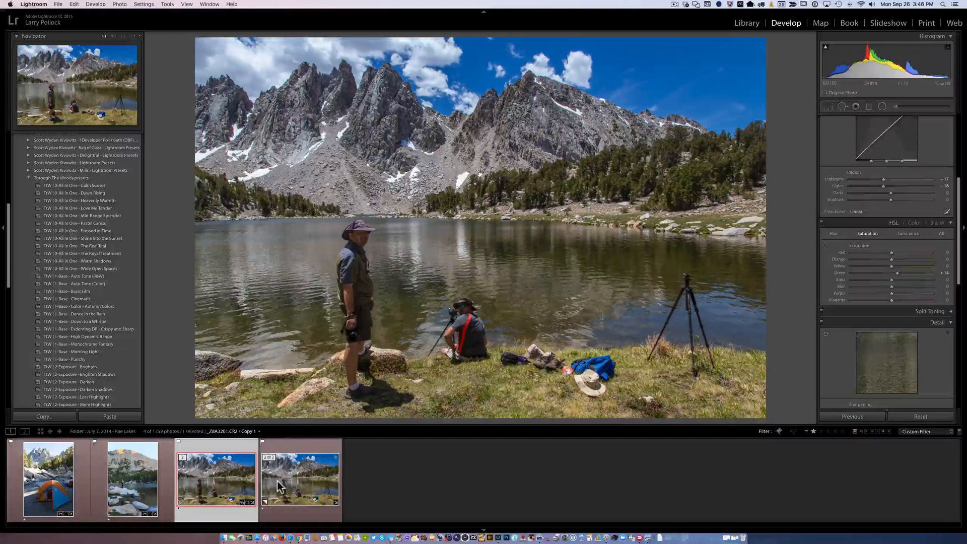
mouse_move(277, 482)
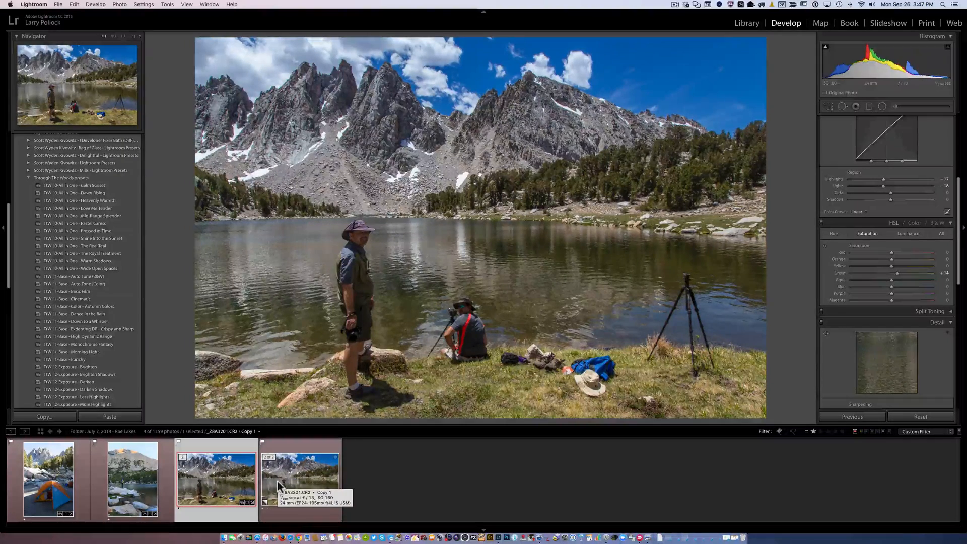
left_click(277, 482)
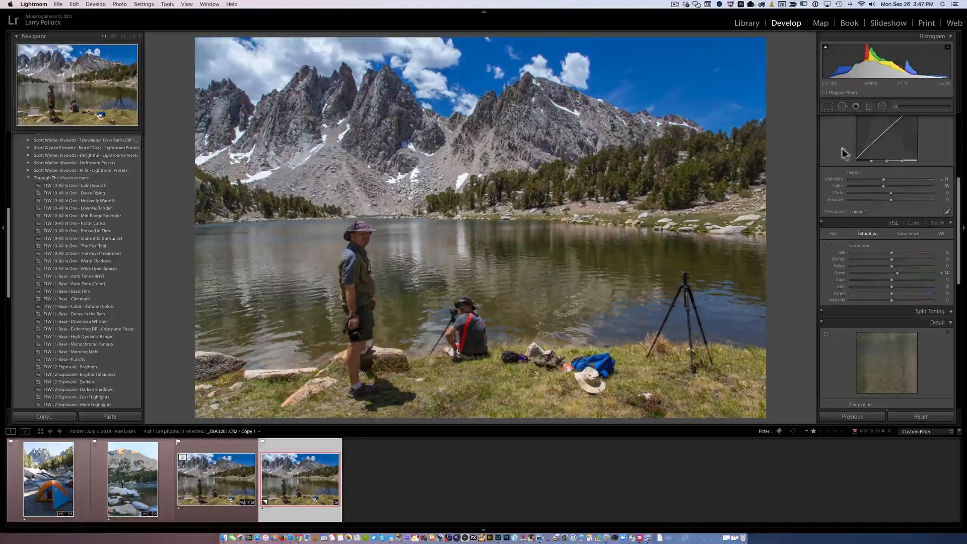
left_click(896, 108)
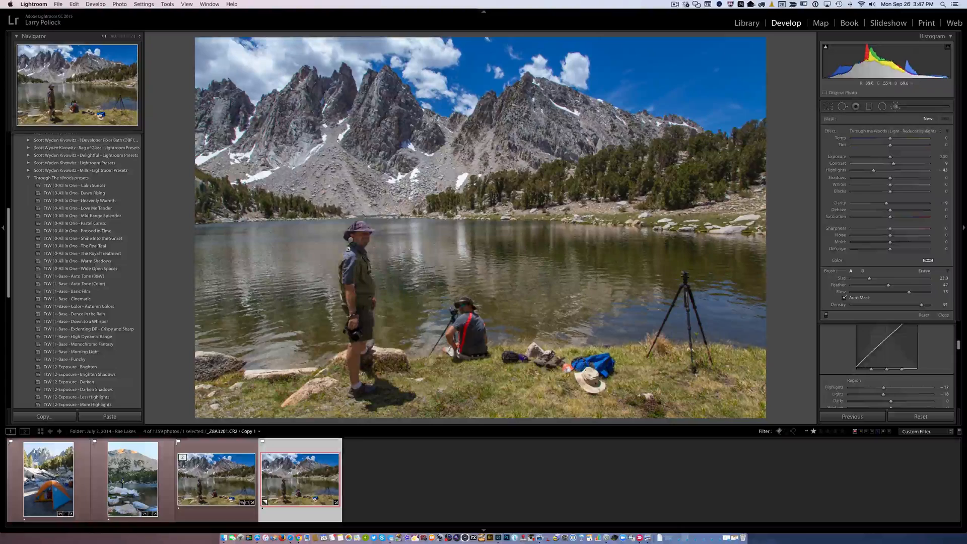
left_click(351, 243)
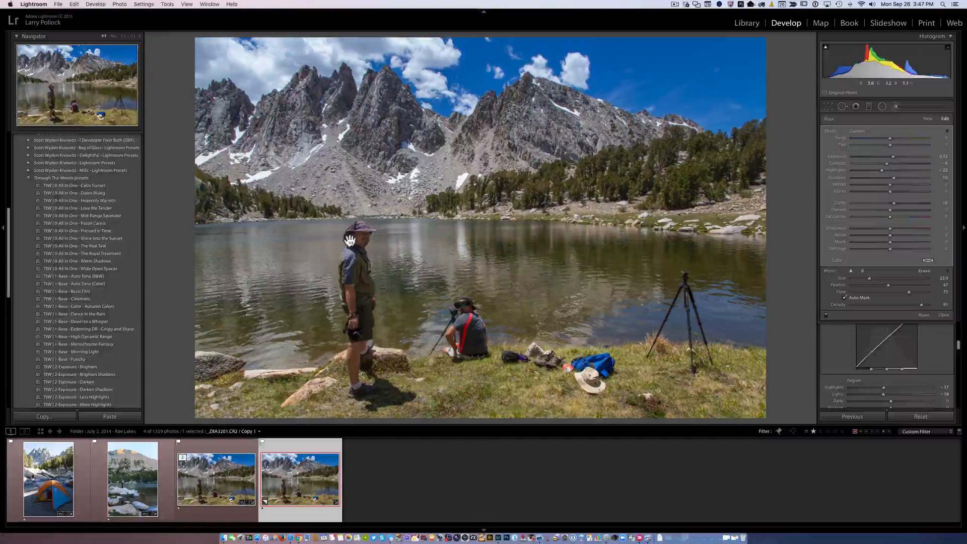
mouse_move(350, 241)
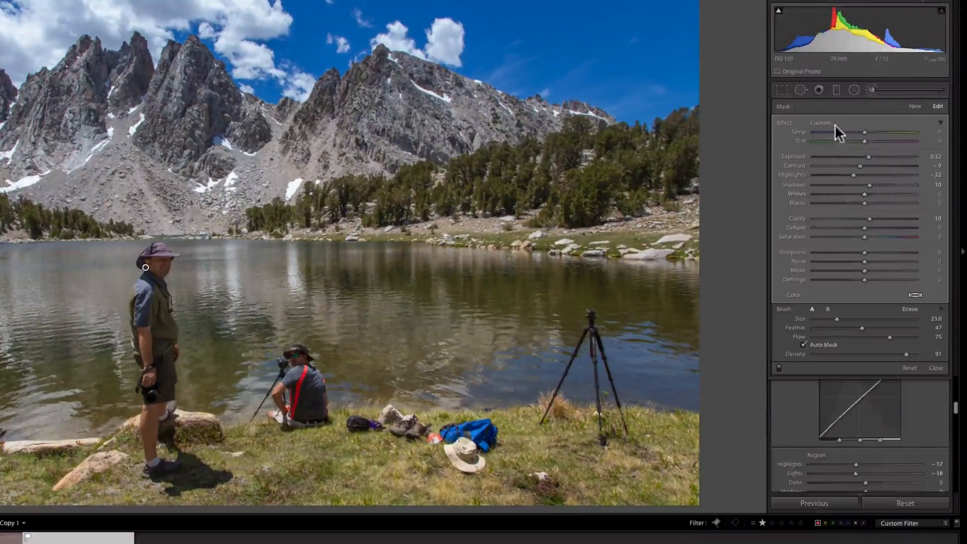
Apply the Through the Woods | Light - Brighten effect to the selected brush mask.
left_click(826, 123)
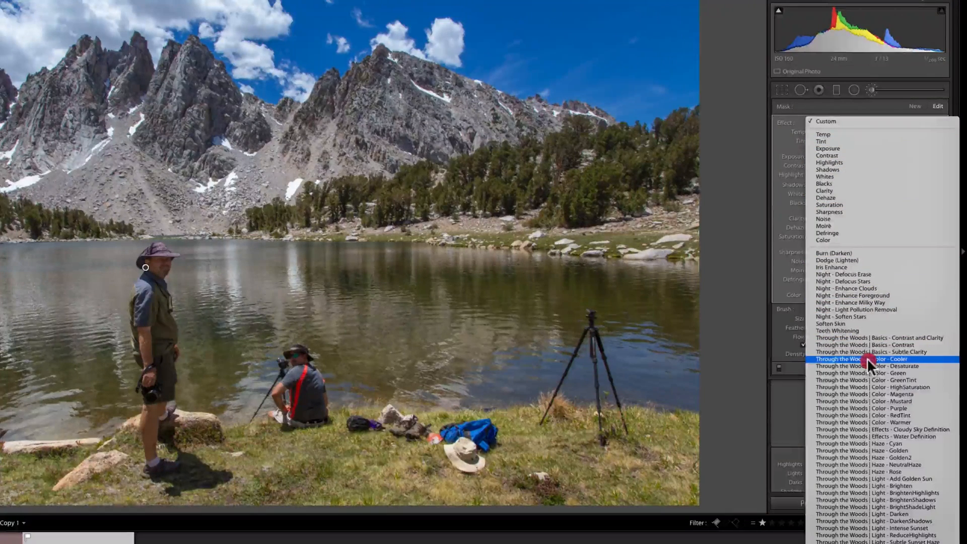
left_click(867, 484)
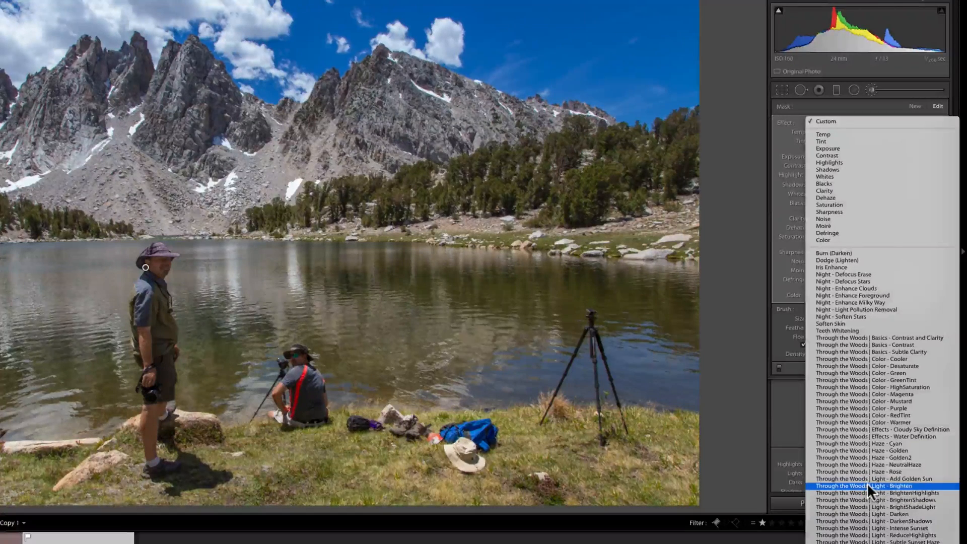
left_click(866, 484)
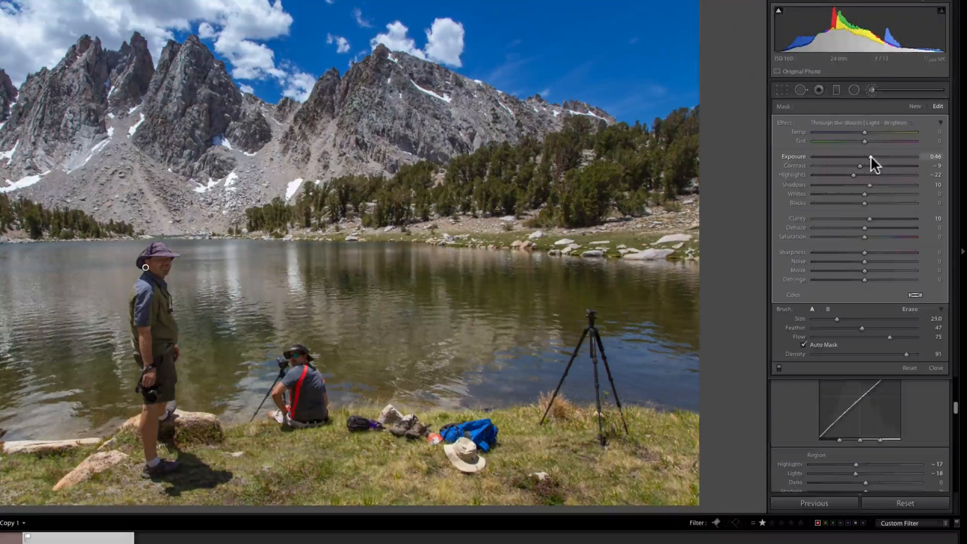
Raise the brush mask's exposure to about 2.69, lower it to about 0.31, and close the Adjustment Brush.
left_click_drag(870, 155, 900, 156)
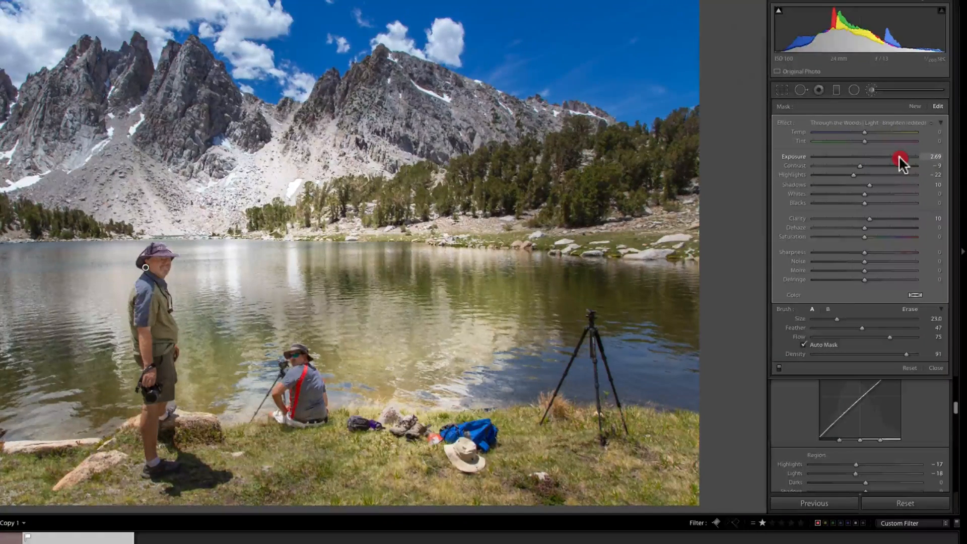
mouse_move(898, 156)
left_mouse_down()
mouse_move(820, 156)
mouse_move(902, 155)
mouse_move(868, 155)
left_mouse_up()
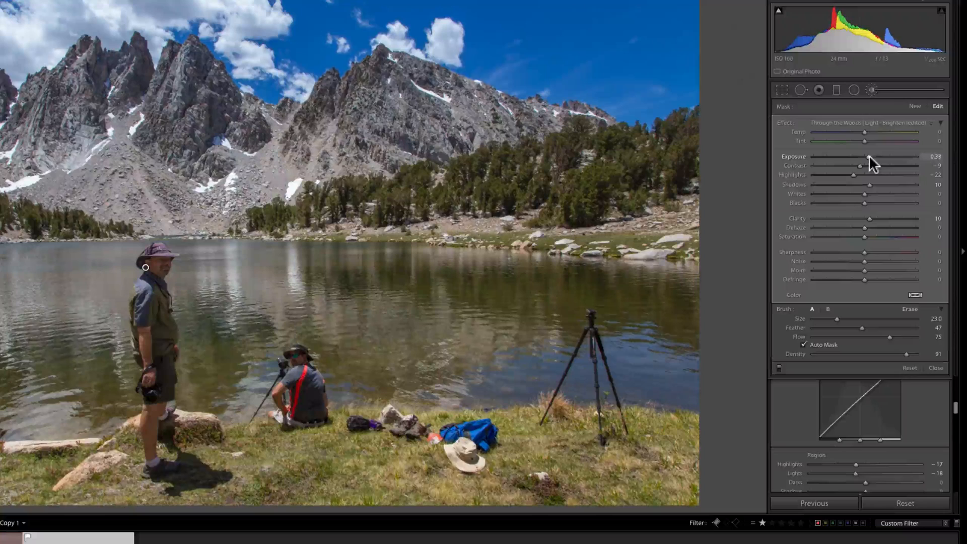
left_click(870, 155)
left_click(871, 89)
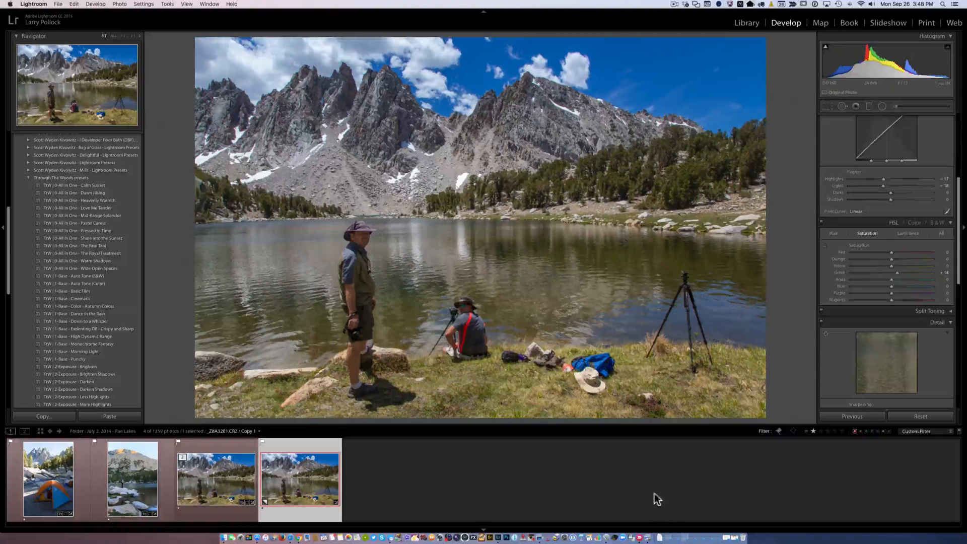
Switch to Preview with the Through the Woods recipe list PDF, and review the first page's before and after images, presets and brushes.
left_click(650, 539)
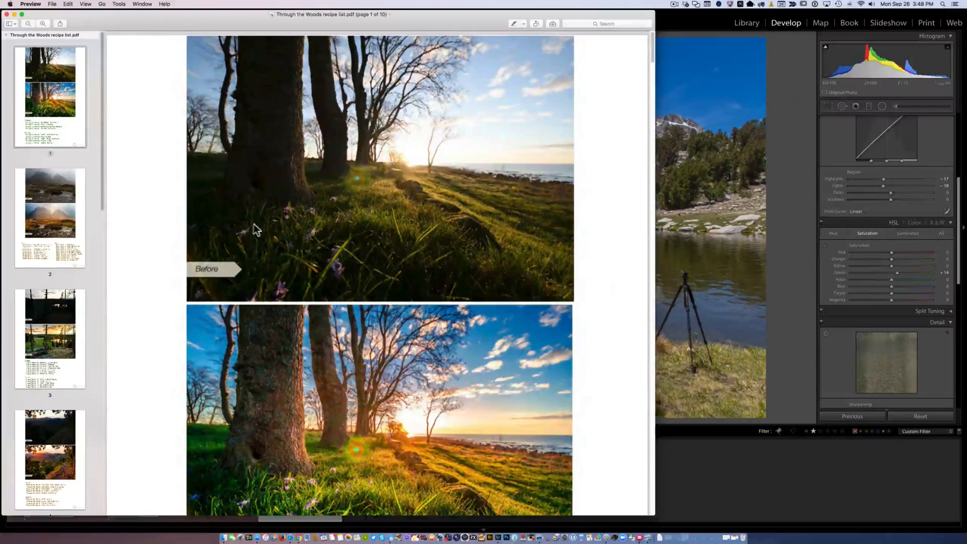
scroll(255, 224, "down", 4)
scroll(347, 203, "down", 10)
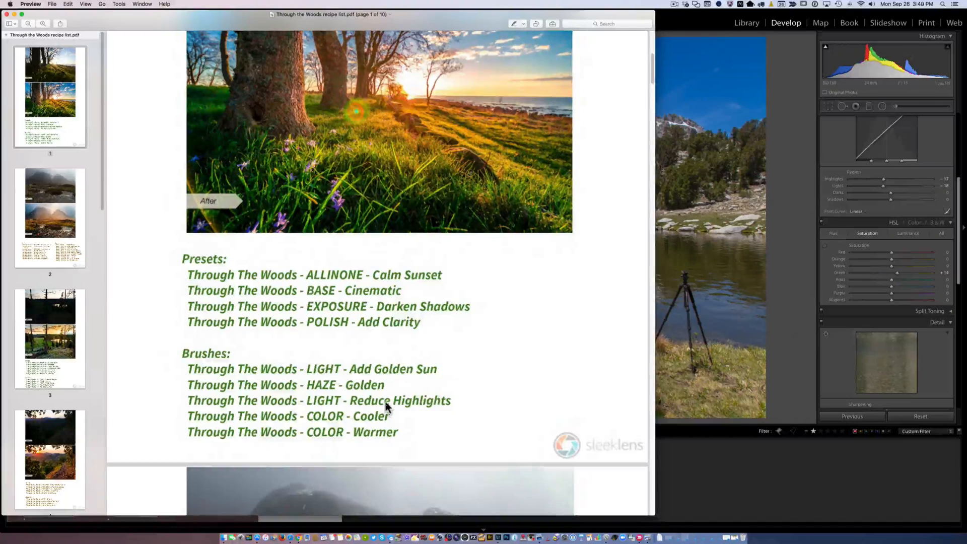
scroll(385, 401, "up", 4)
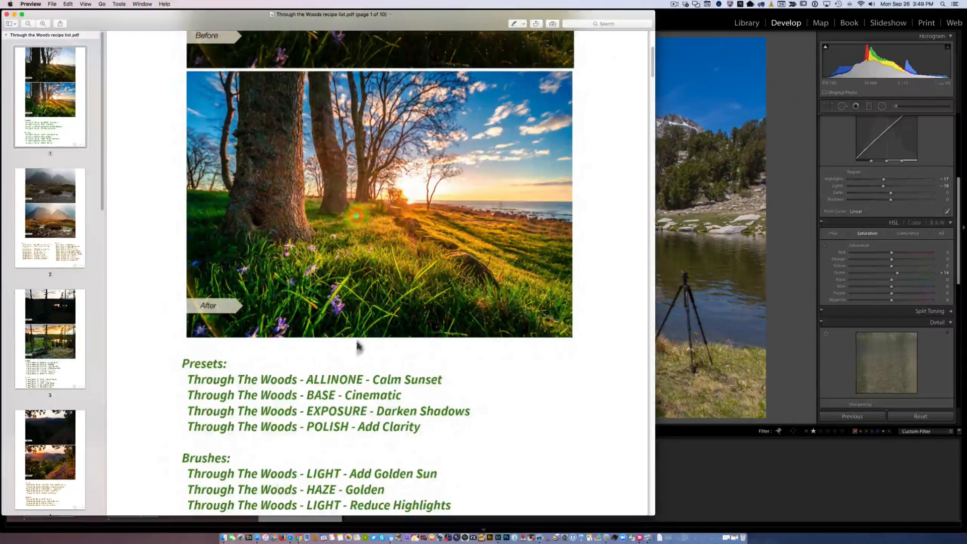
Examine the recipe on page 2 and the before and after forest images on page 3 of the PDF.
scroll(367, 312, "down", 5)
scroll(366, 310, "down", 10)
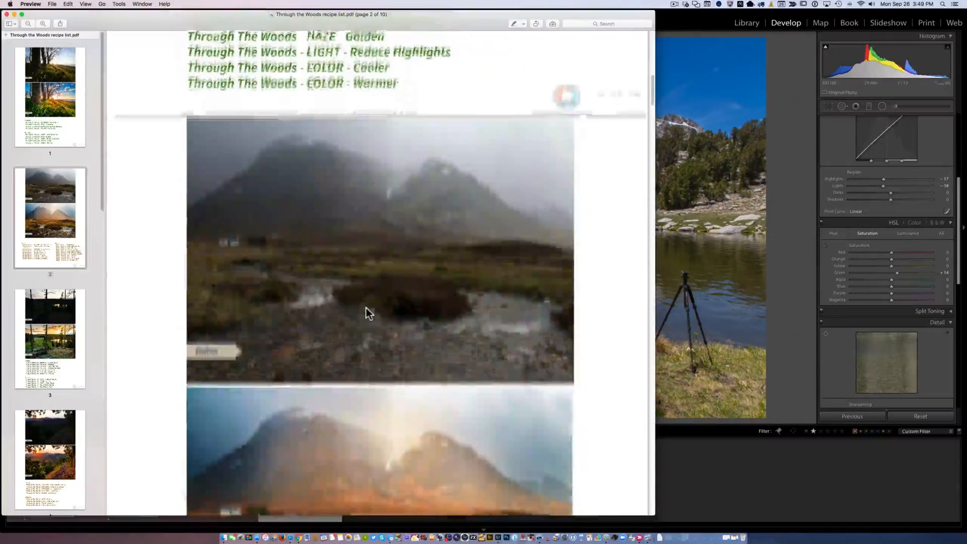
scroll(366, 310, "down", 15)
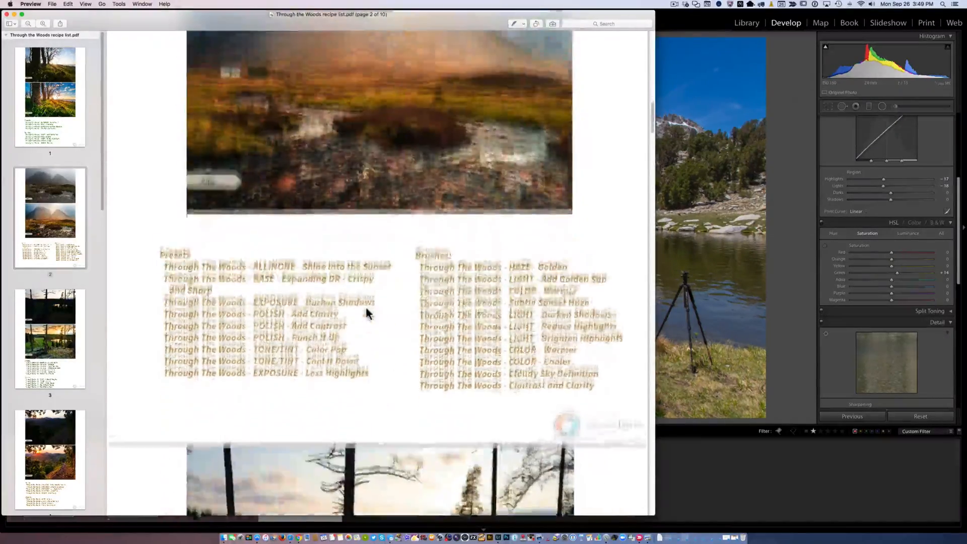
scroll(368, 312, "down", 5)
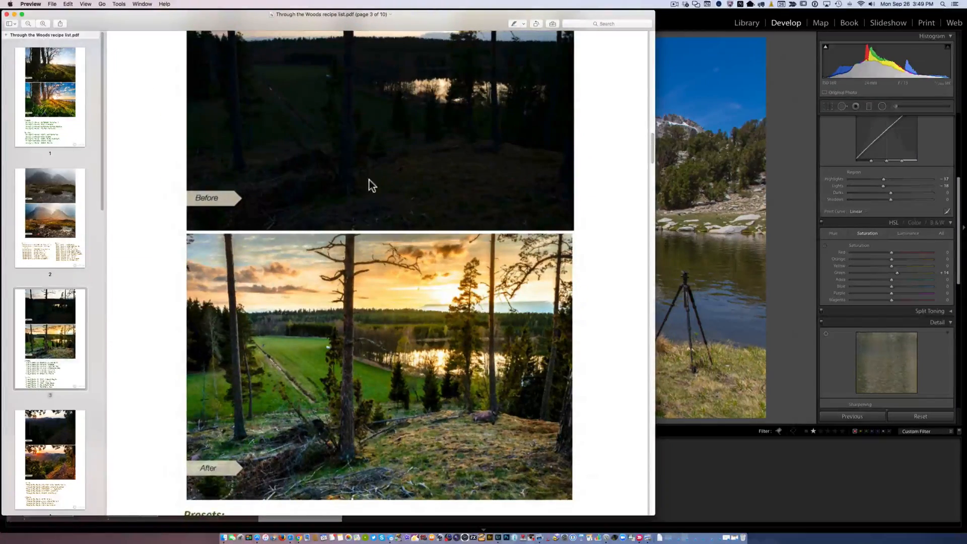
scroll(371, 185, "up", 3)
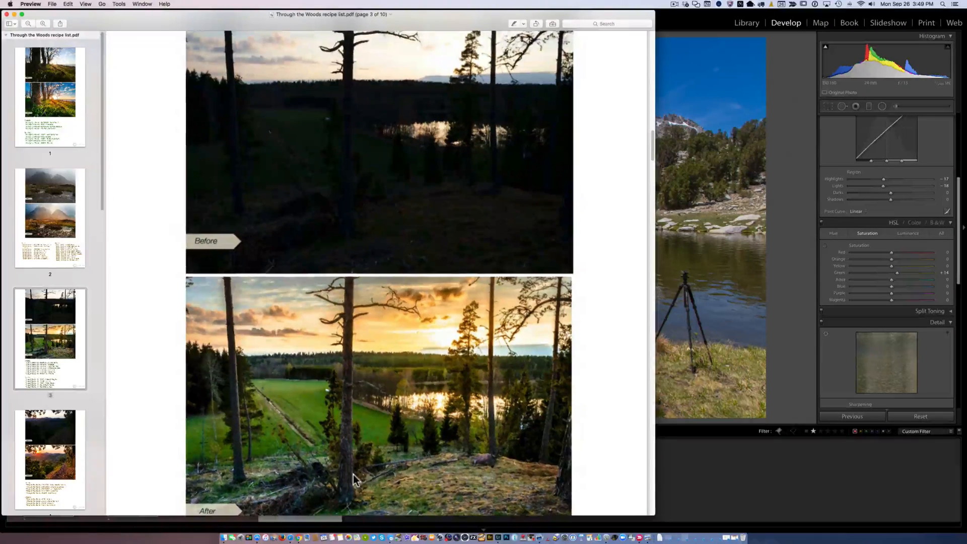
scroll(361, 243, "up", 1)
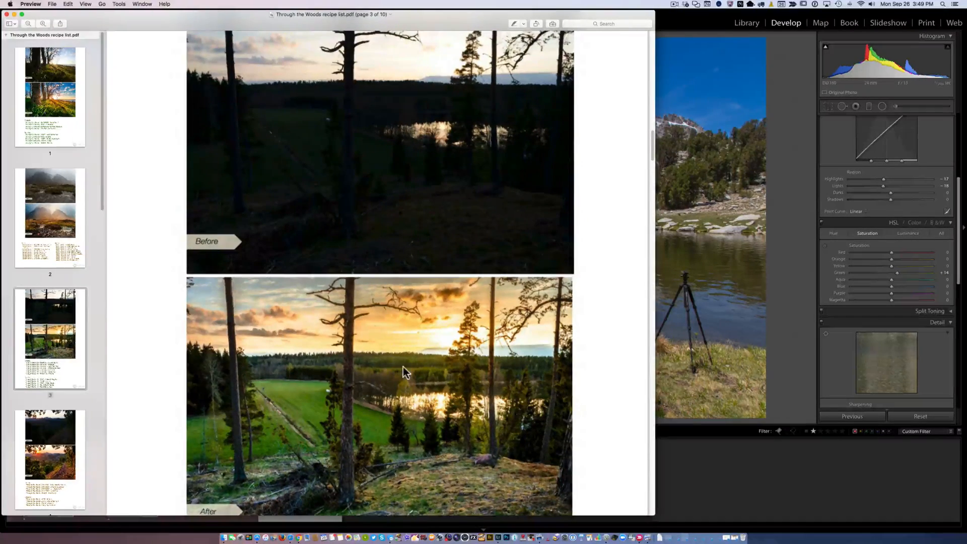
Review the preset and brush lists on page 3 of the PDF and browse the further recipes up to page 6.
scroll(403, 371, "down", 4)
scroll(403, 367, "down", 15)
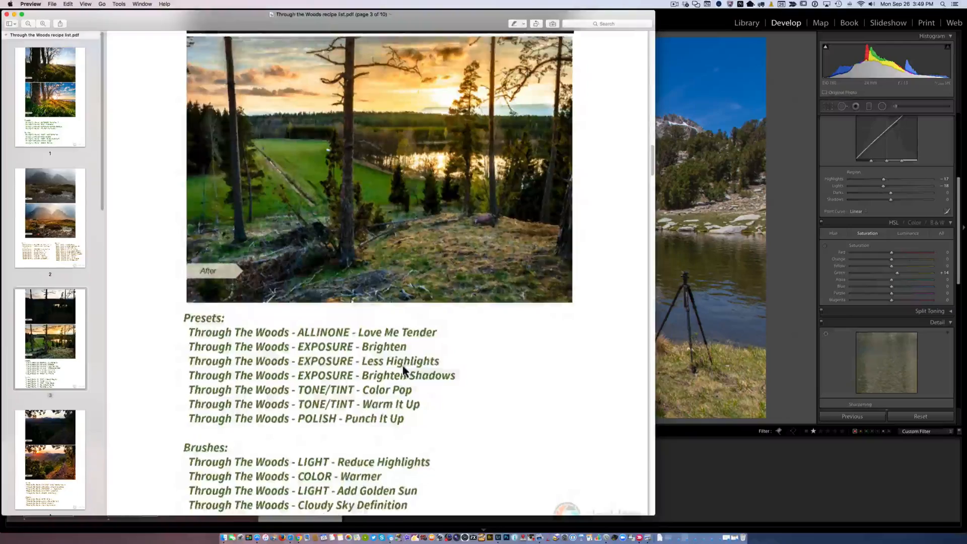
scroll(402, 369, "down", 20)
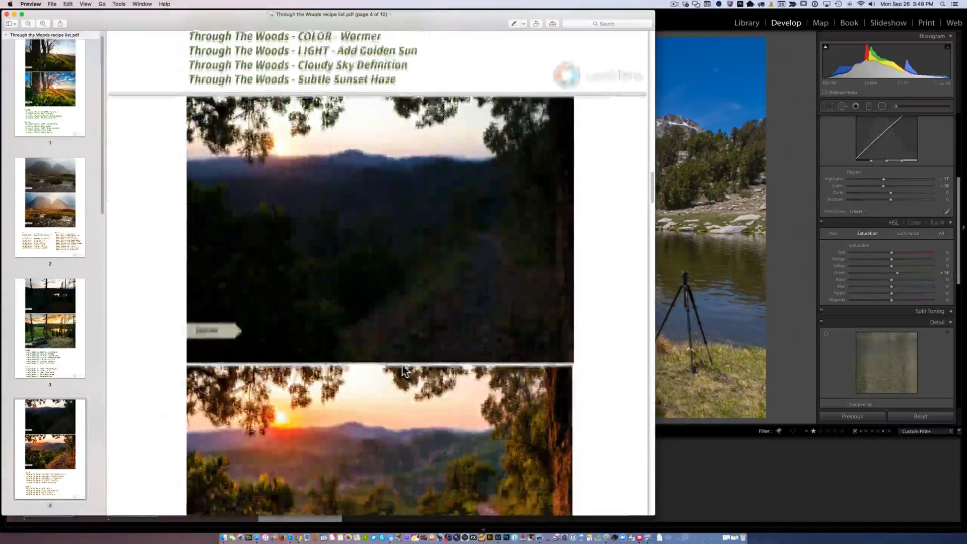
scroll(402, 365, "down", 20)
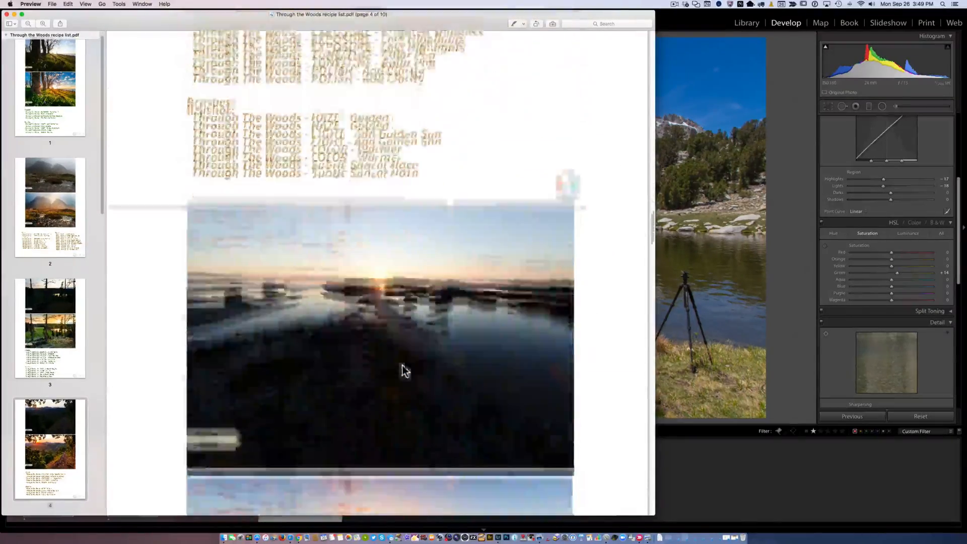
scroll(402, 366, "down", 20)
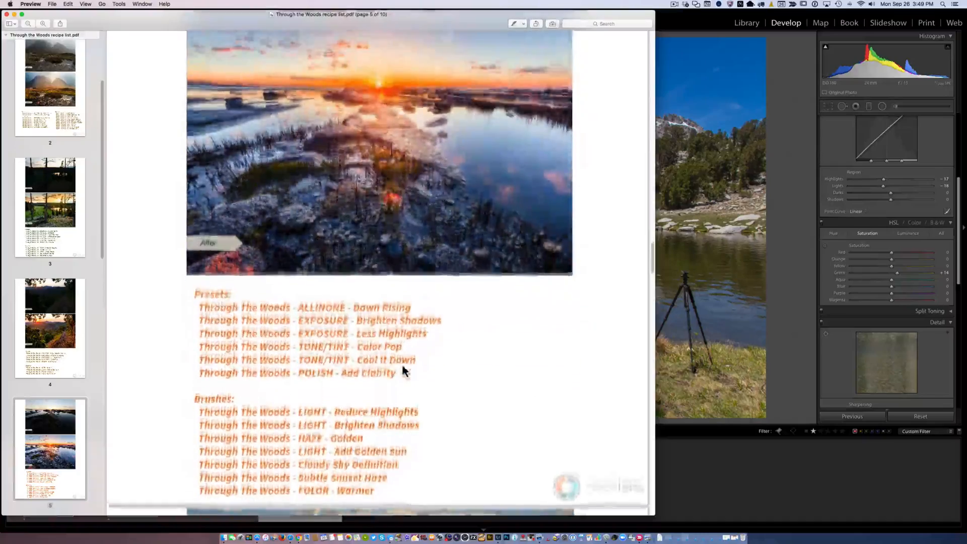
scroll(403, 372, "down", 16)
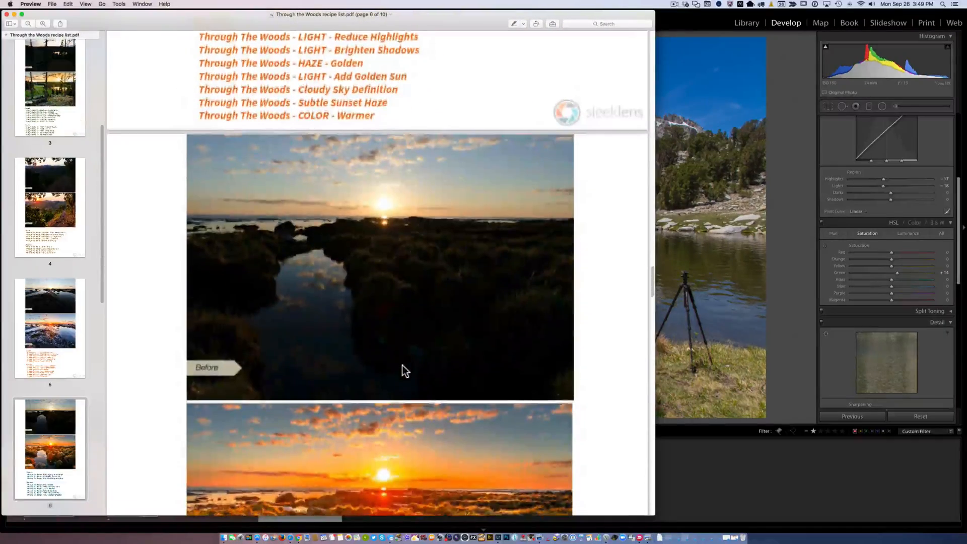
Review the sunset recipe images on pages 6 and 5 of the PDF, and switch back to Lightroom.
scroll(402, 364, "down", 15)
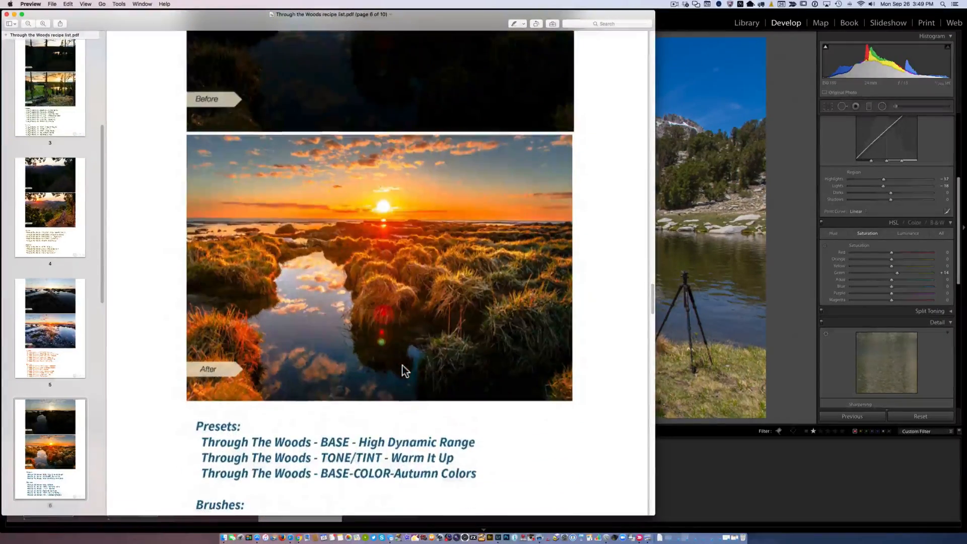
scroll(420, 335, "up", 20)
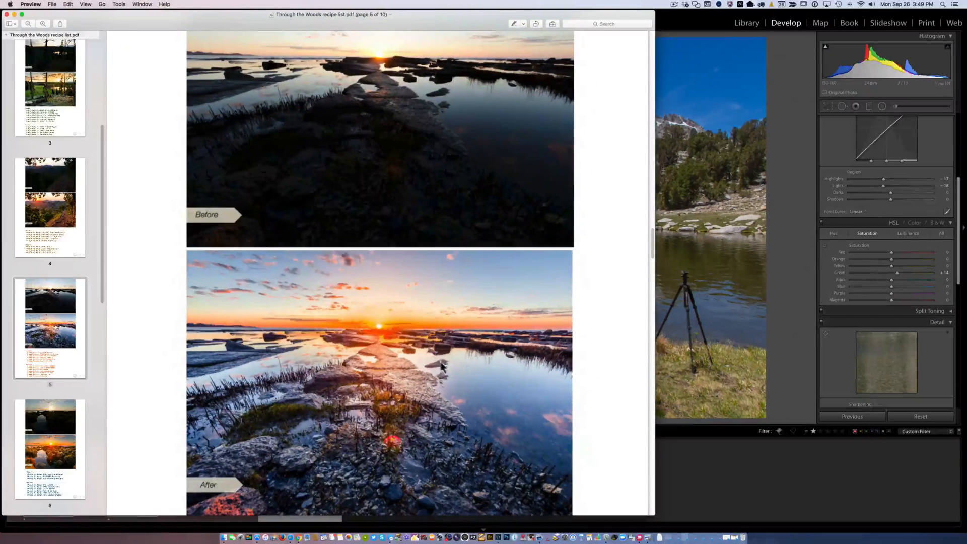
left_click(745, 473)
left_click(746, 474)
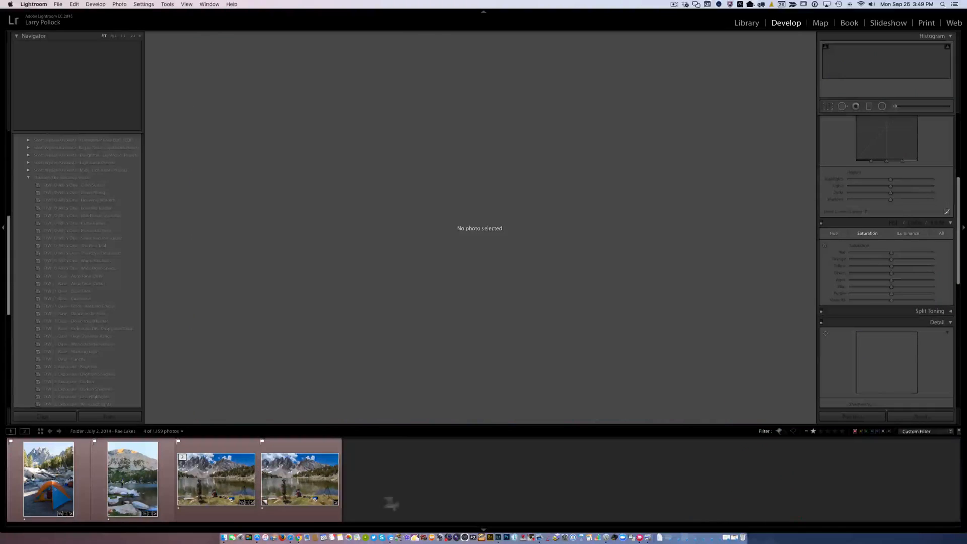
Select the tent photo, view the lake photo for comparison, return to the tent photo and check its crop overlay.
left_click(50, 479)
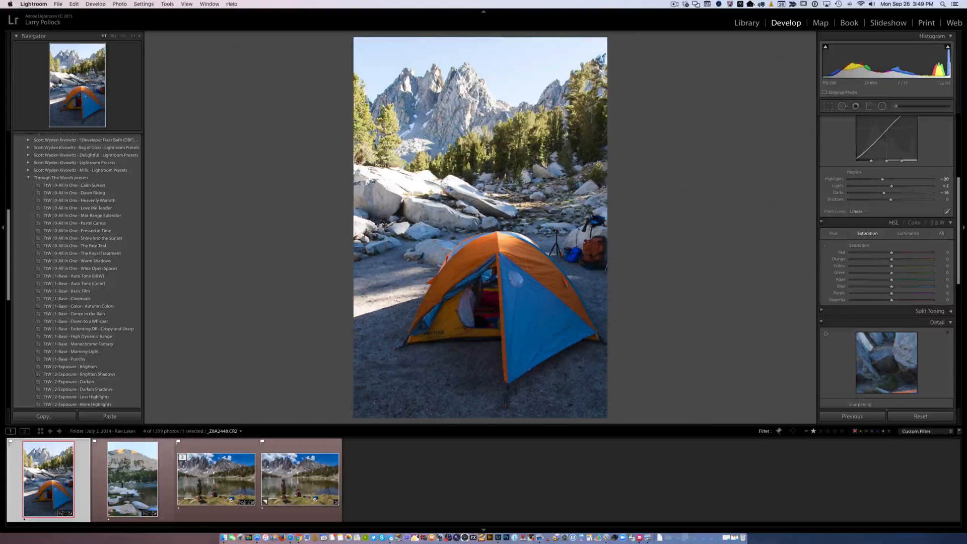
left_click(224, 481)
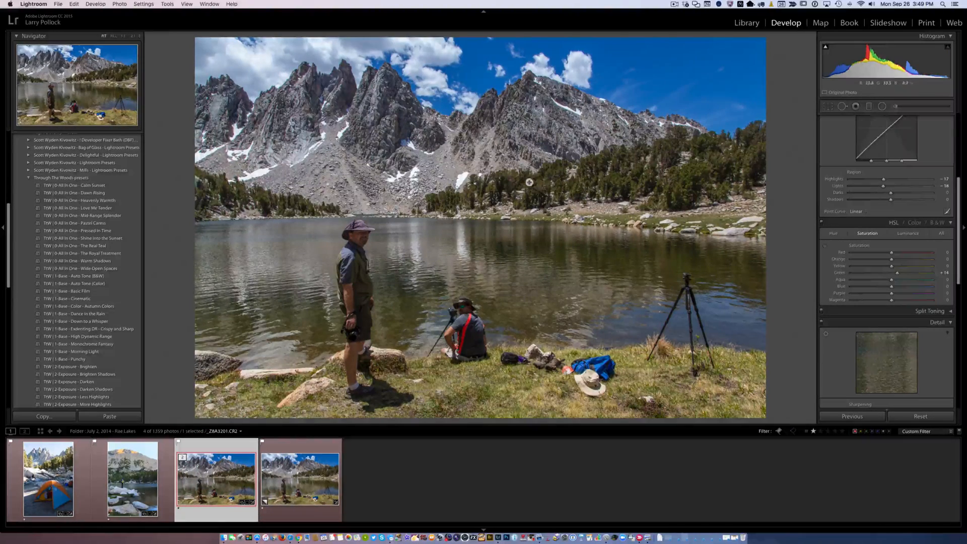
left_click(51, 494)
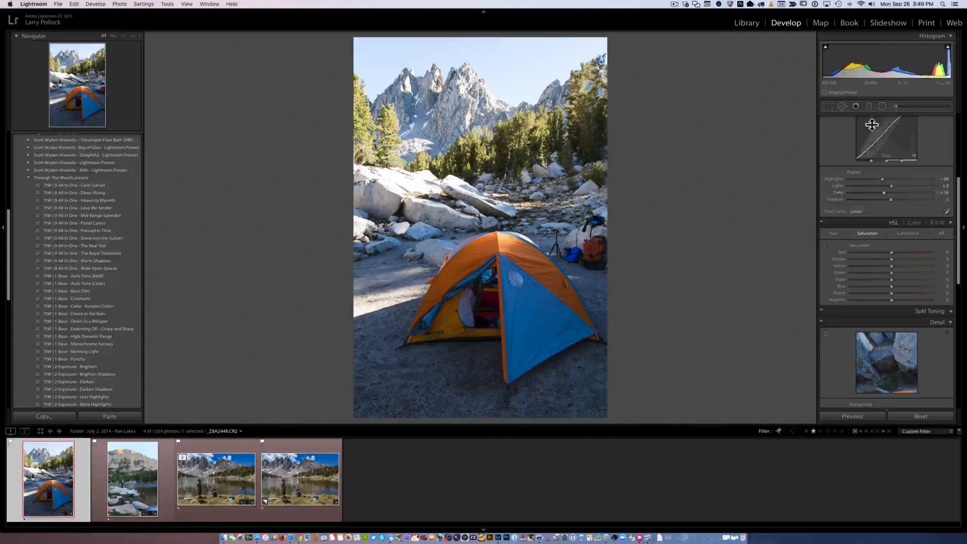
left_click(828, 106)
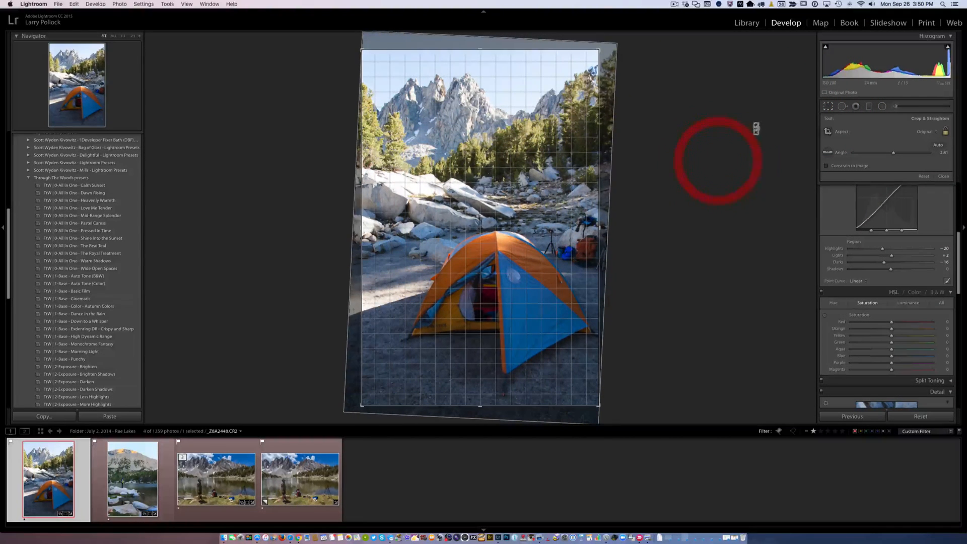
left_click(828, 107)
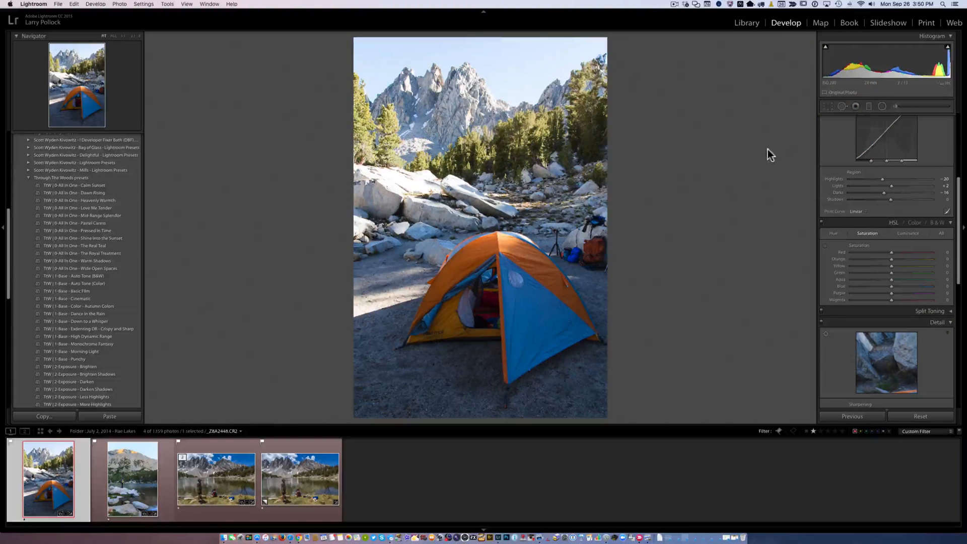
Try the 1-Base - Basic Film preset on the tent photo and undo it.
left_click(83, 292)
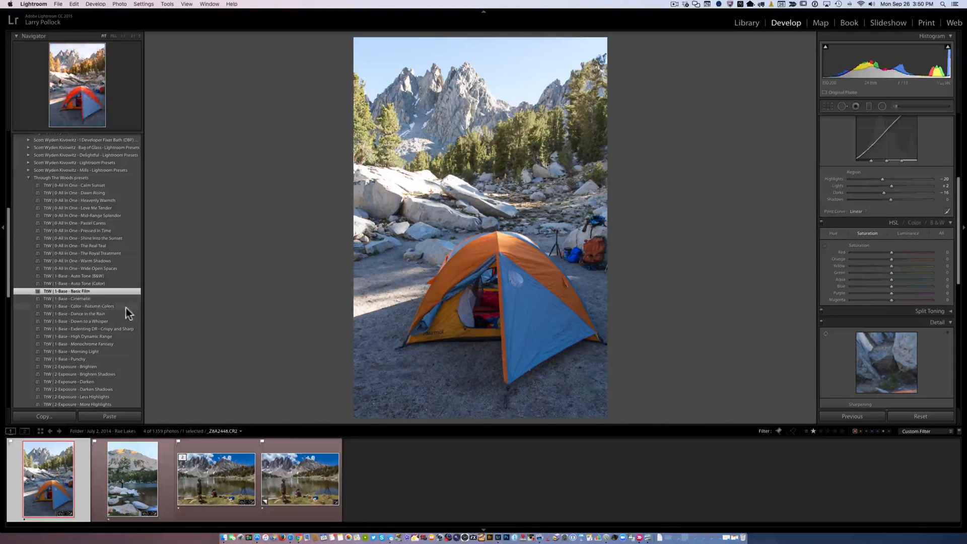
scroll(91, 312, "down", 1)
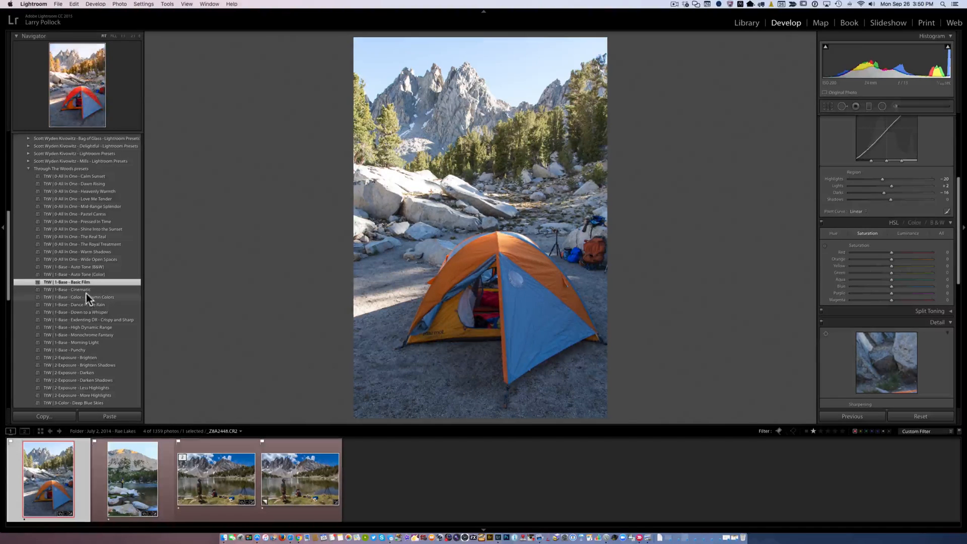
key("super+z")
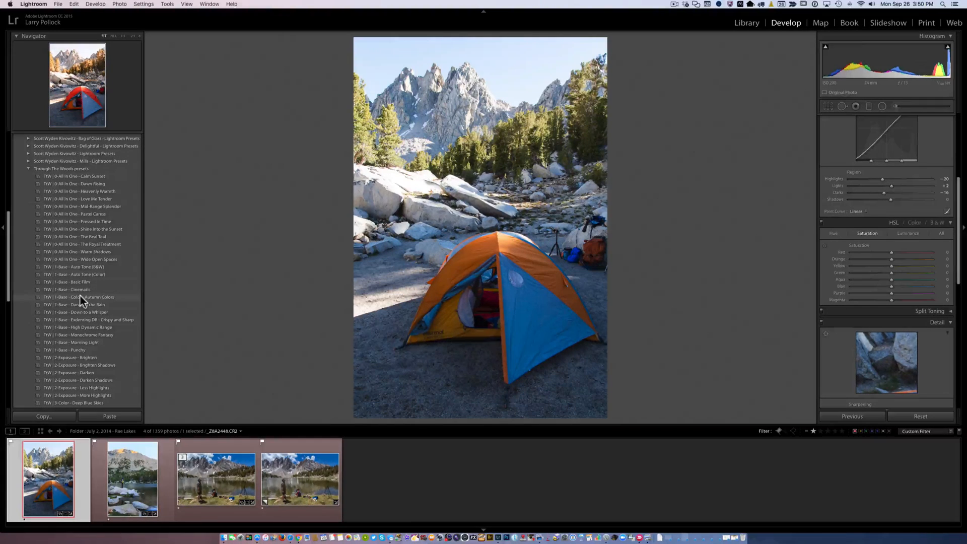
Apply the 1-Base - Color - Autumn Colors preset to the tent photo and set Vibrance to +16.
left_click(80, 298)
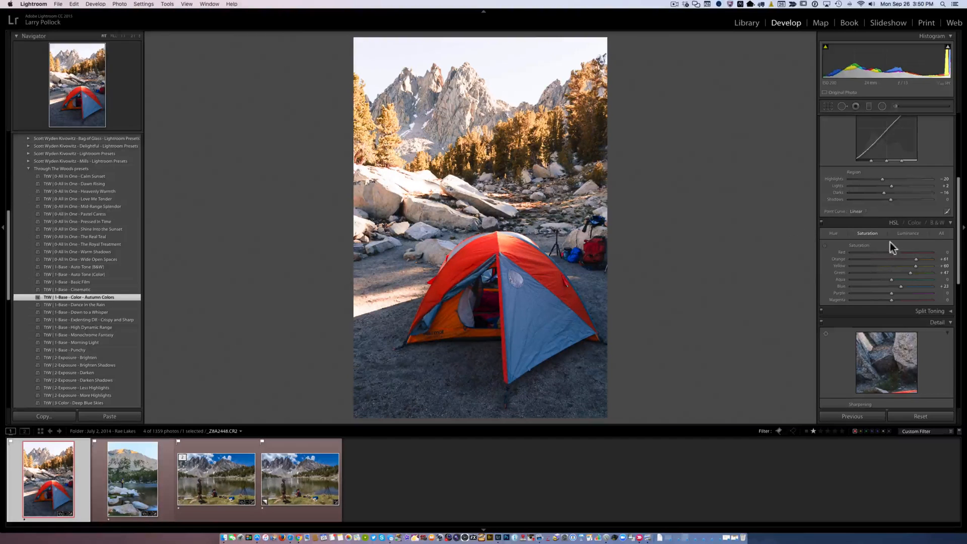
scroll(895, 216, "up", 5)
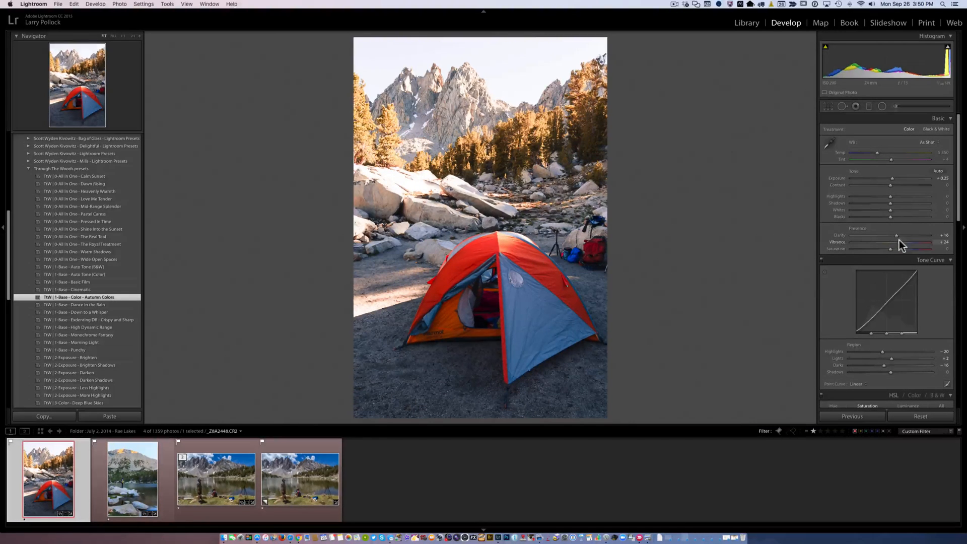
left_click_drag(899, 242, 900, 242)
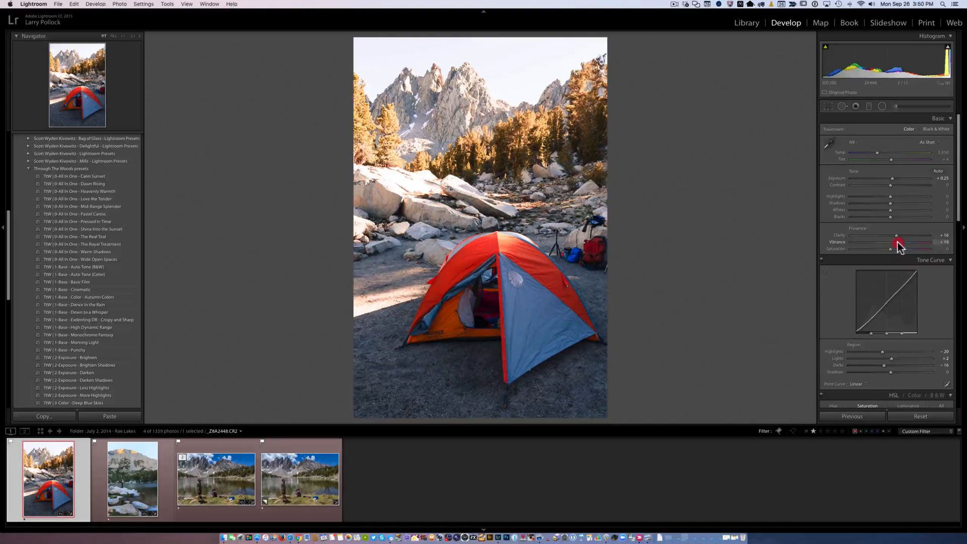
left_click_drag(896, 242, 897, 242)
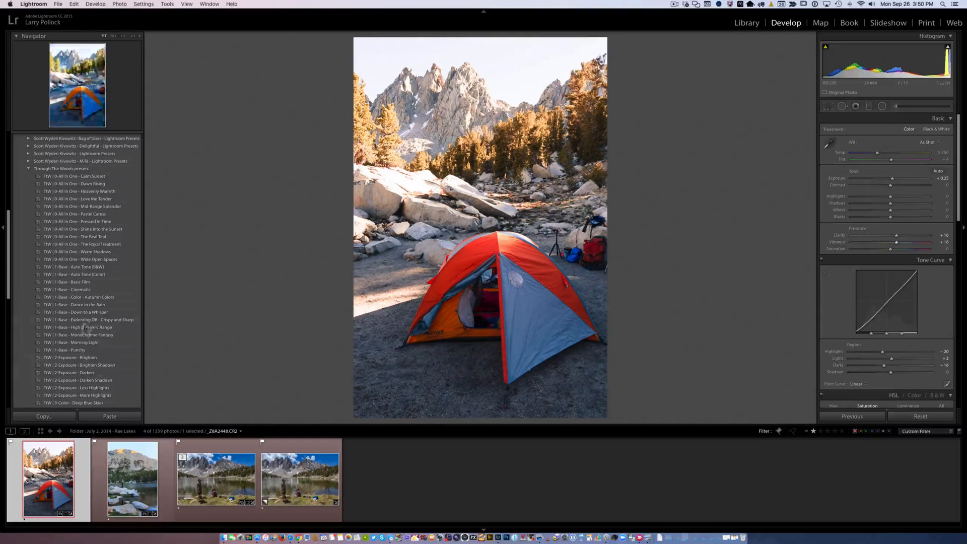
Try the 2-Exposure - Less Highlights and More Highlights presets on the tent photo, undoing each one.
scroll(89, 317, "down", 1)
scroll(90, 316, "down", 4)
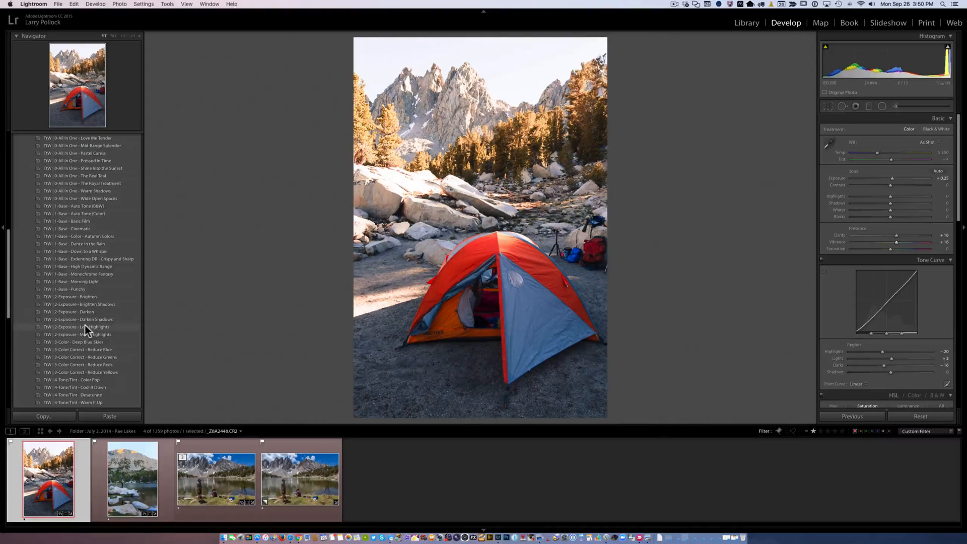
left_click(84, 327)
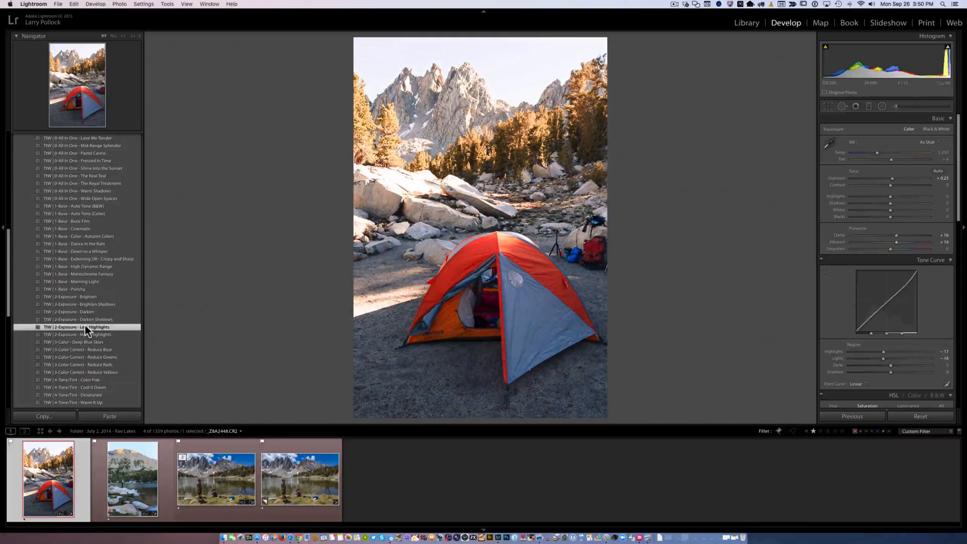
key("super+z")
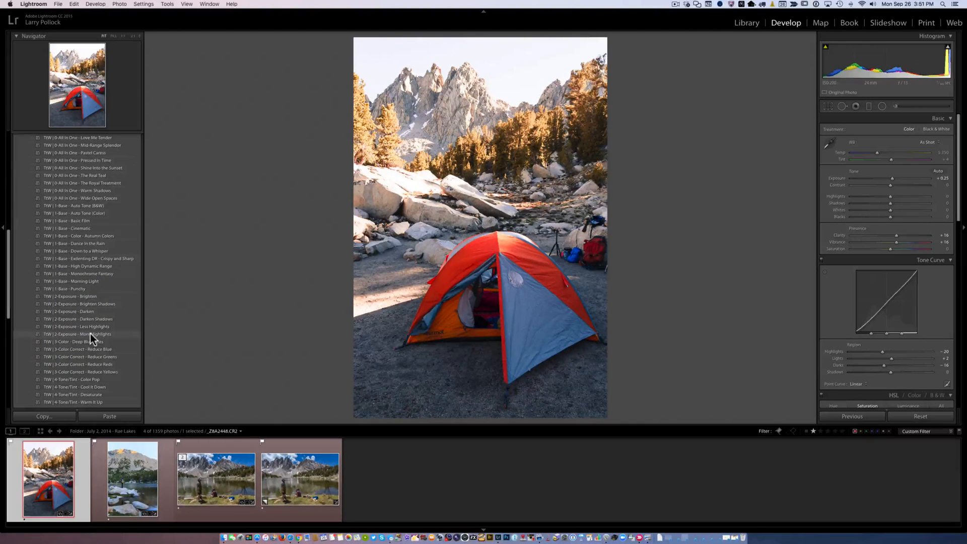
left_click(91, 335)
key("super+z")
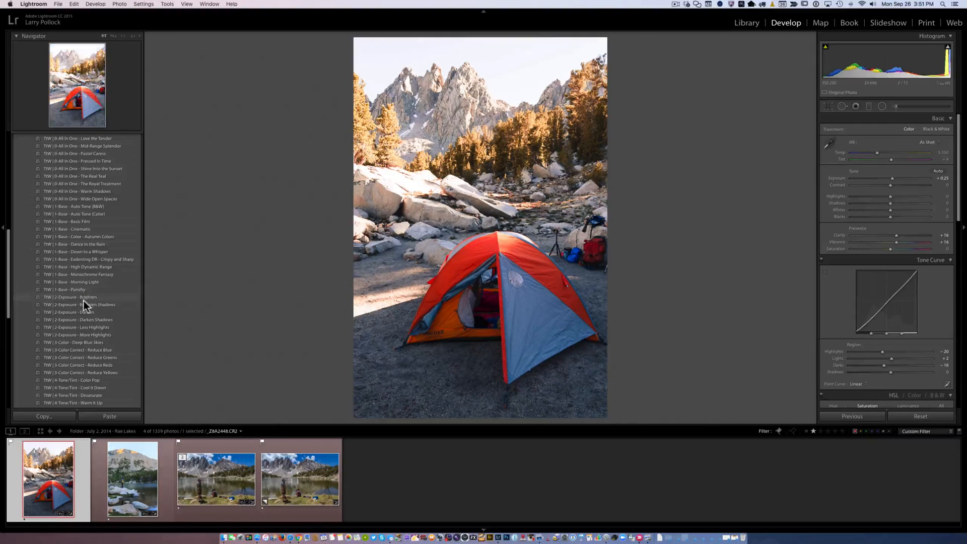
Apply the 2-Exposure - Less Highlights preset, undo it to compare the photo without it, and reapply it.
left_click(87, 326)
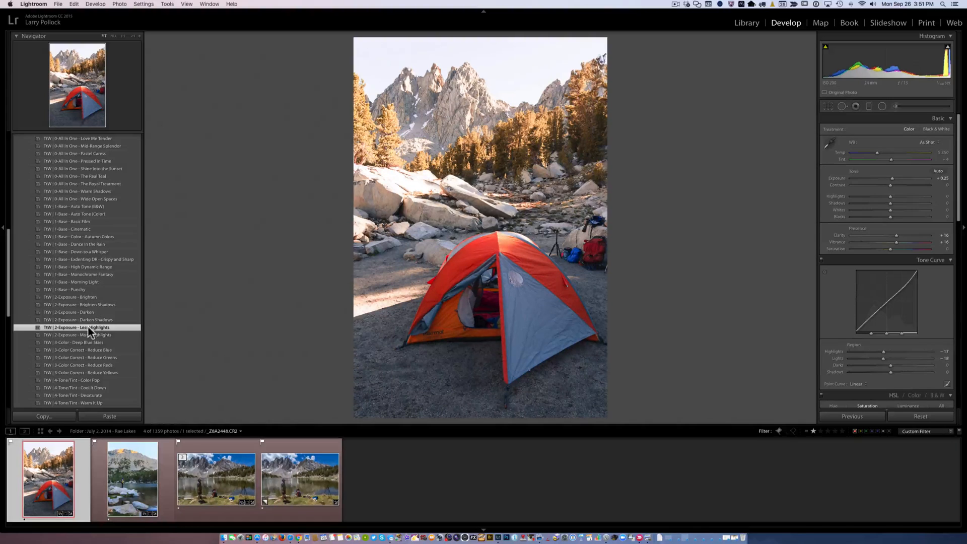
key("super+z")
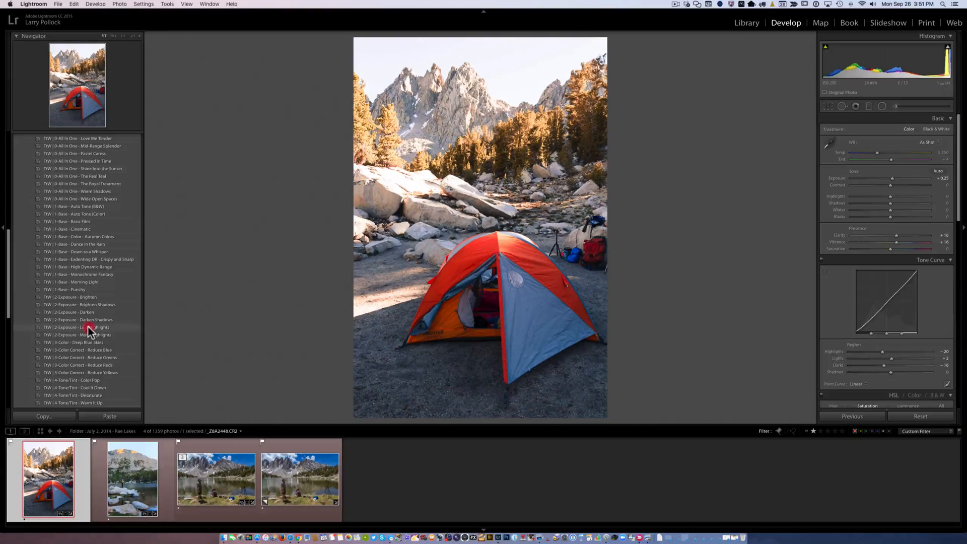
left_click(87, 327)
Apply the 3-Color Correct - Reduce Yellows preset and set the orange saturation to +34.
scroll(92, 328, "down", 3)
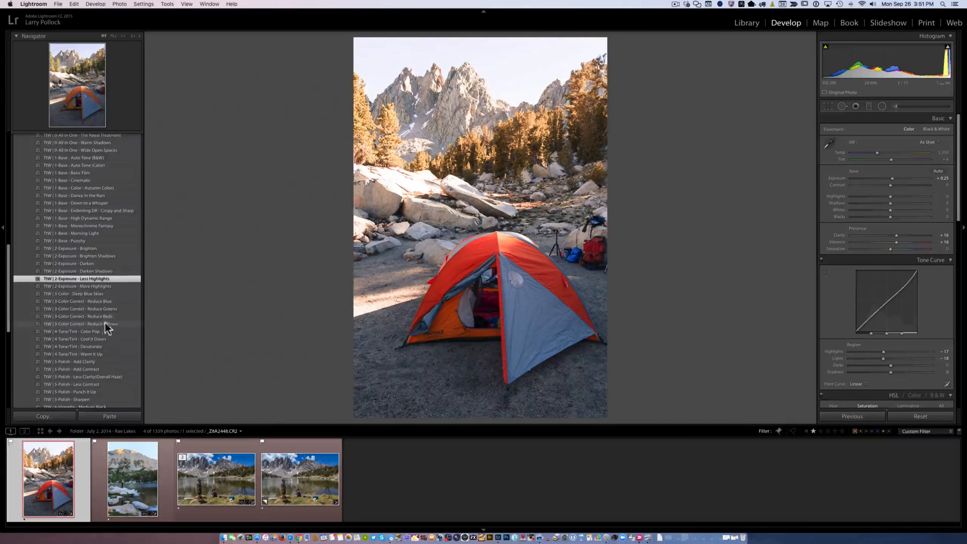
scroll(105, 311, "up", 1)
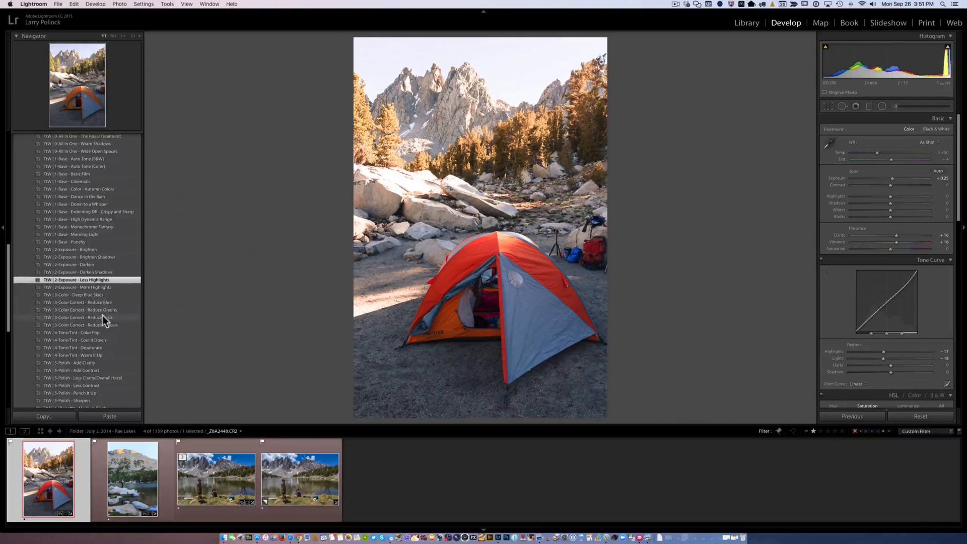
scroll(101, 317, "down", 1)
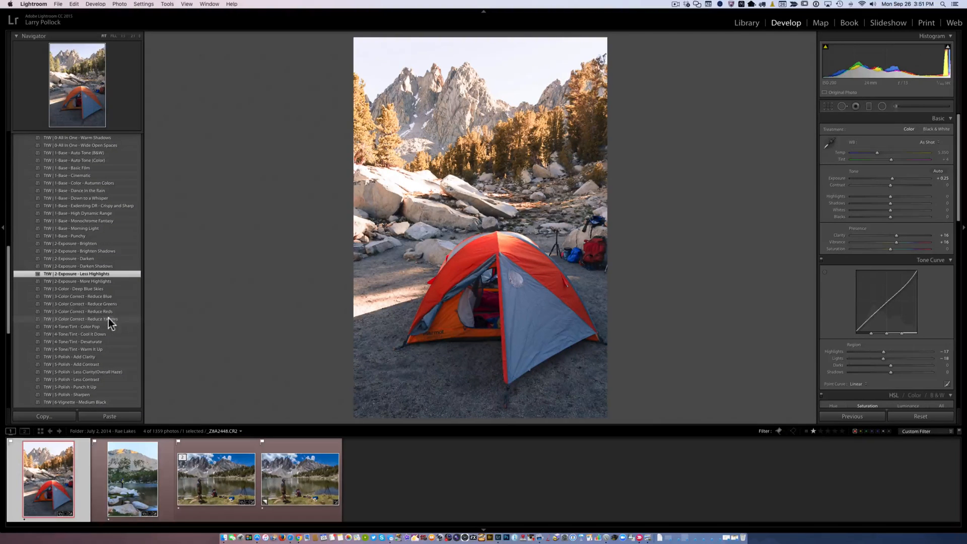
scroll(77, 318, "up", 1)
left_click(66, 320)
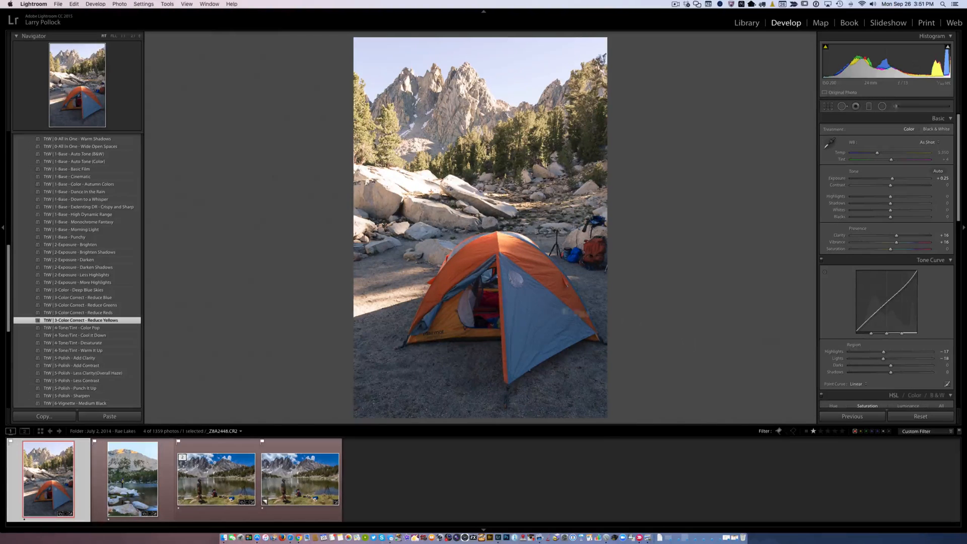
scroll(899, 322, "down", 6)
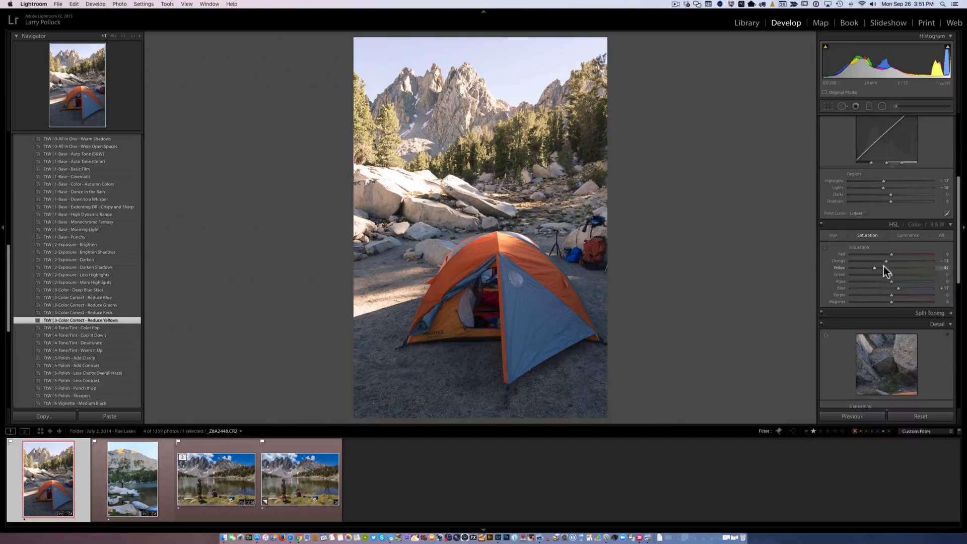
left_click_drag(885, 261, 901, 258)
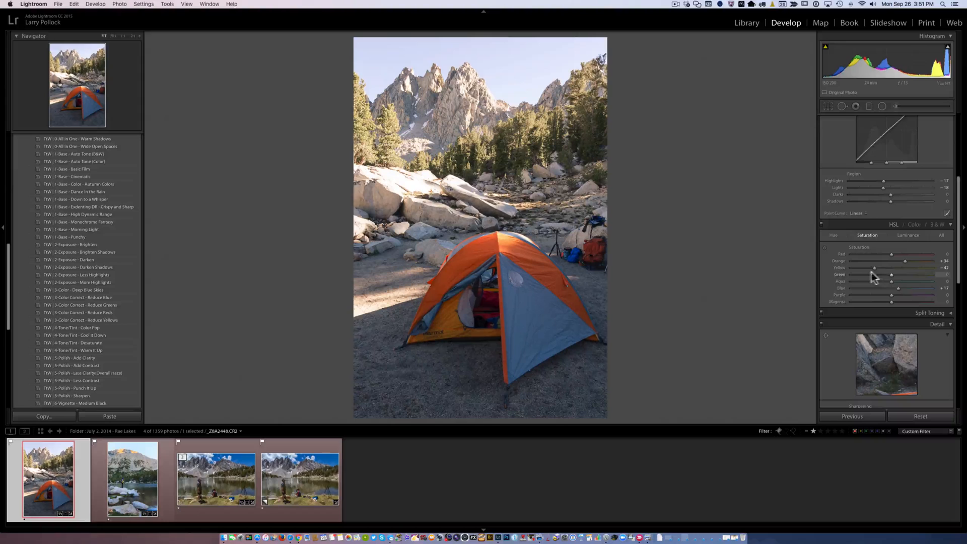
Apply the 5-Polish - Add Clarity and 5-Polish - Punch It Up presets to the tent photo.
scroll(67, 316, "down", 2)
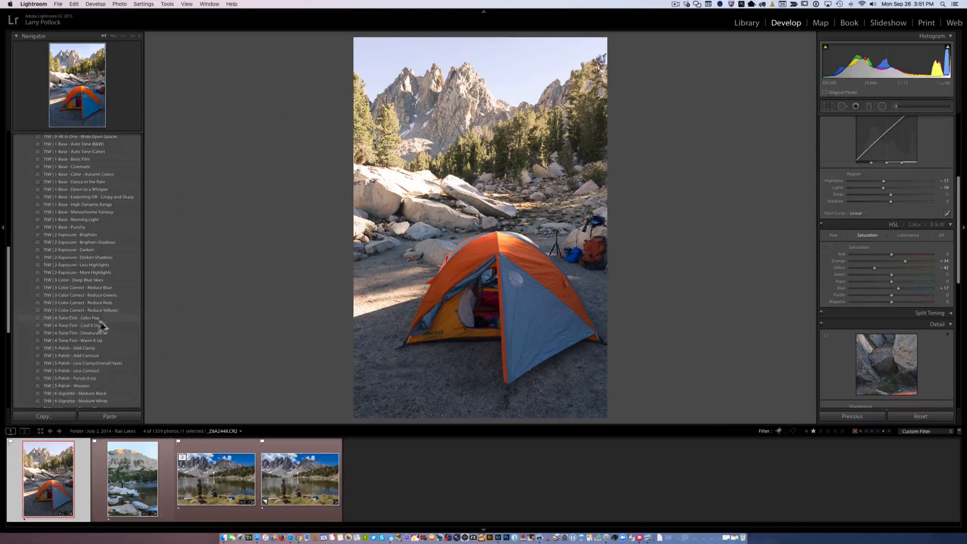
scroll(110, 322, "down", 3)
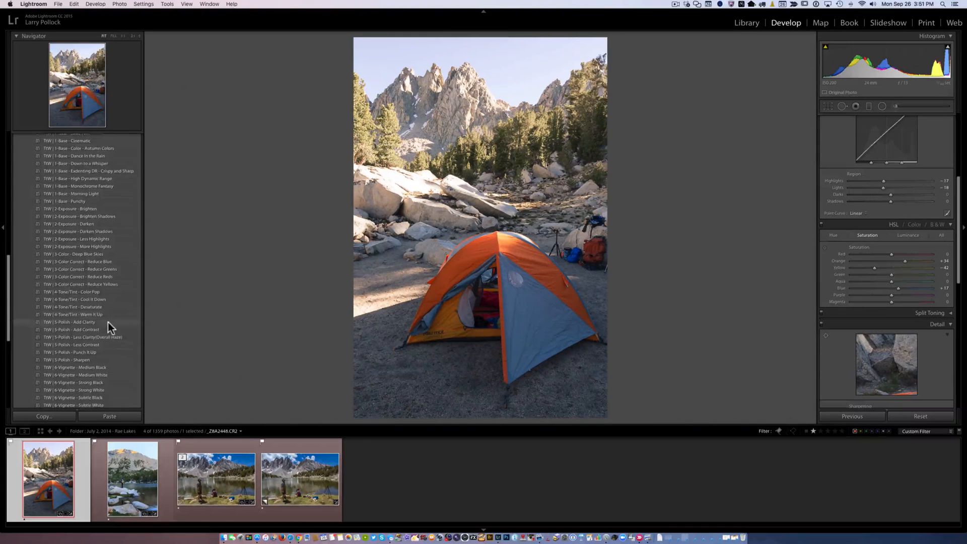
left_click(86, 322)
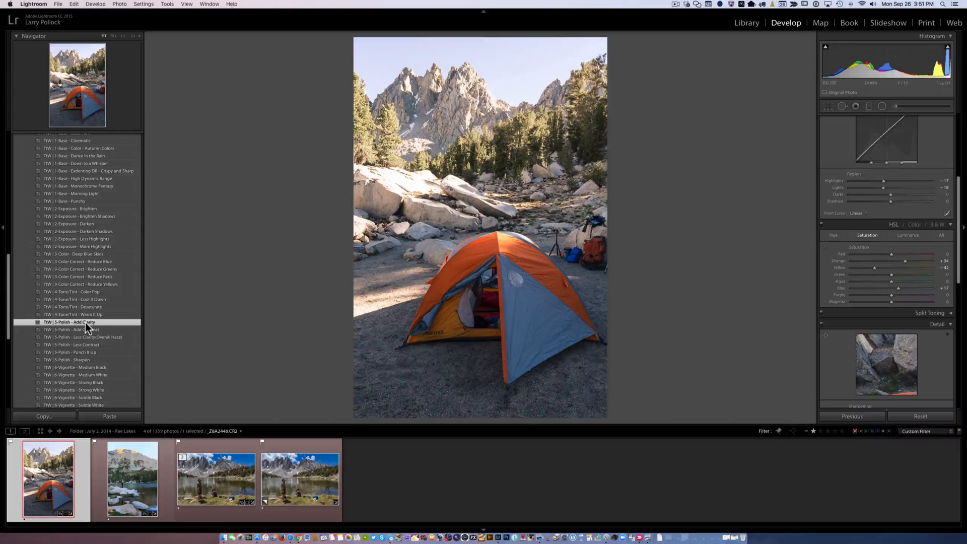
scroll(85, 322, "down", 1)
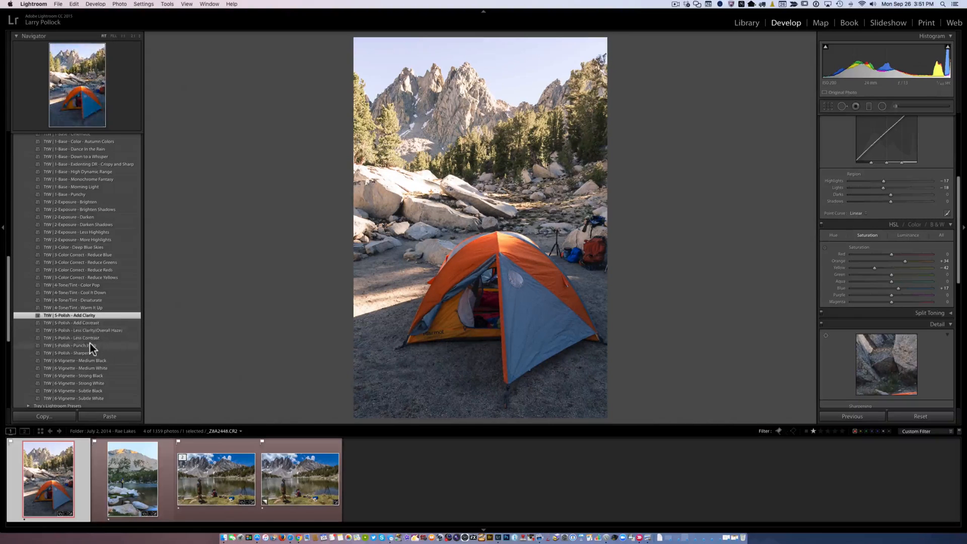
left_click(90, 345)
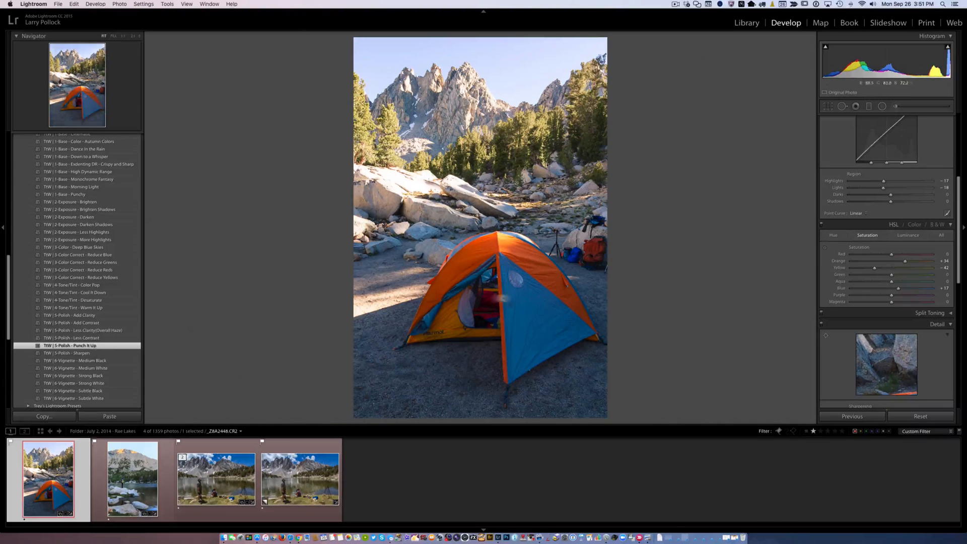
Apply the 6-Vignette - Subtle Black preset to the tent photo and open the Adjustment Brush.
scroll(848, 291, "up", 5)
scroll(848, 291, "up", 2)
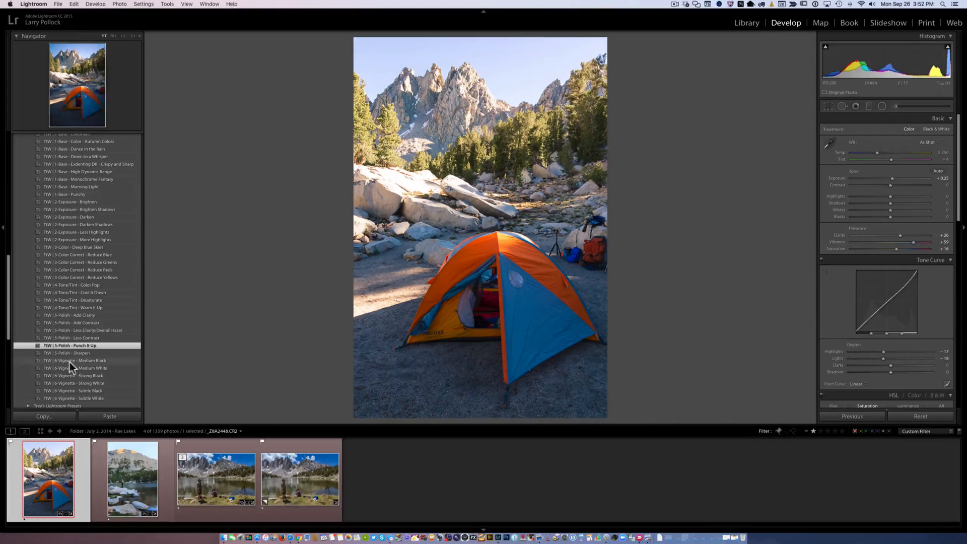
left_click(85, 391)
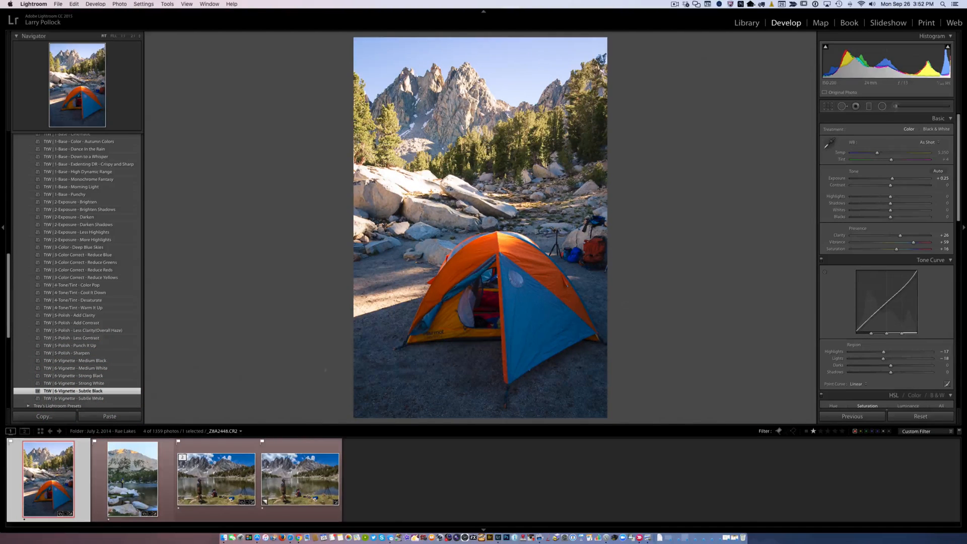
left_click(895, 108)
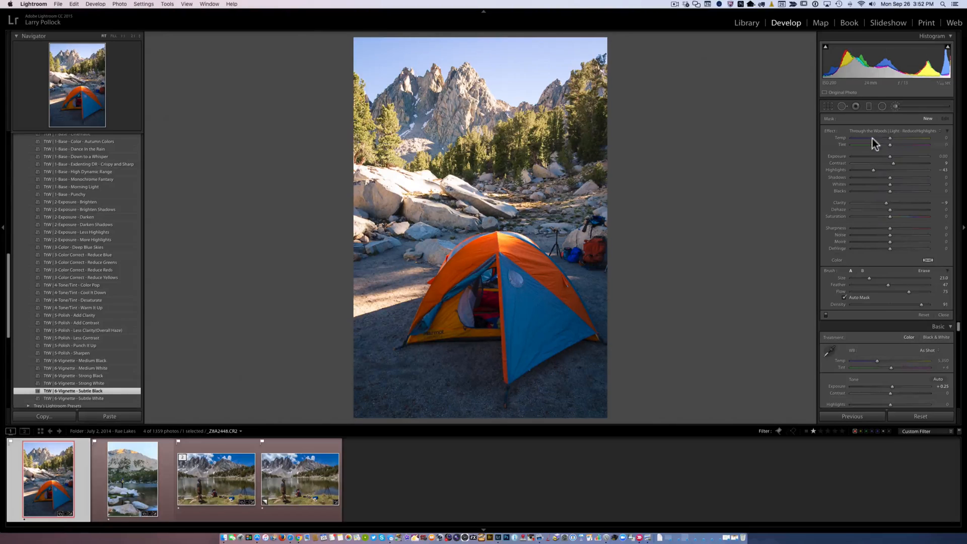
Load the Through the Woods Light - Brighten brush effect and paint it over the tent.
left_click(891, 132)
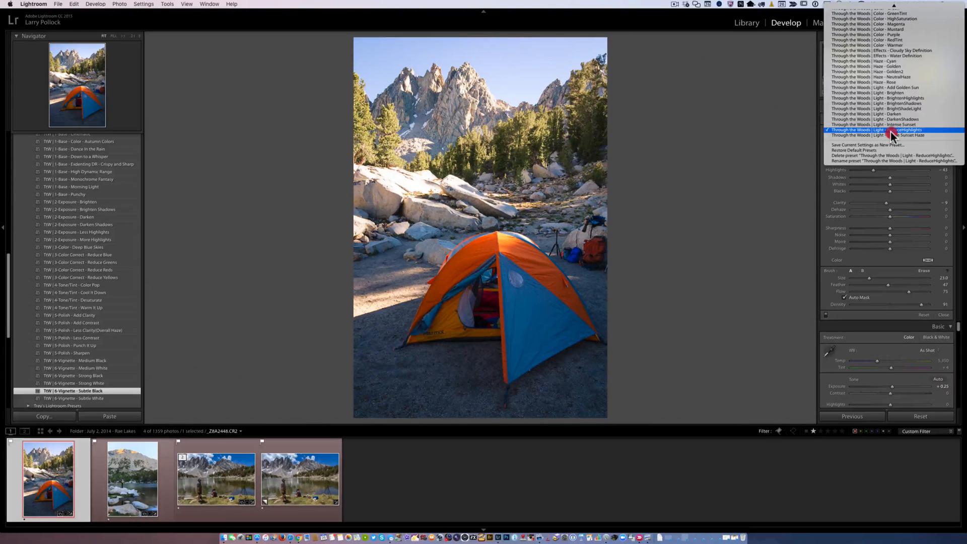
left_click(895, 93)
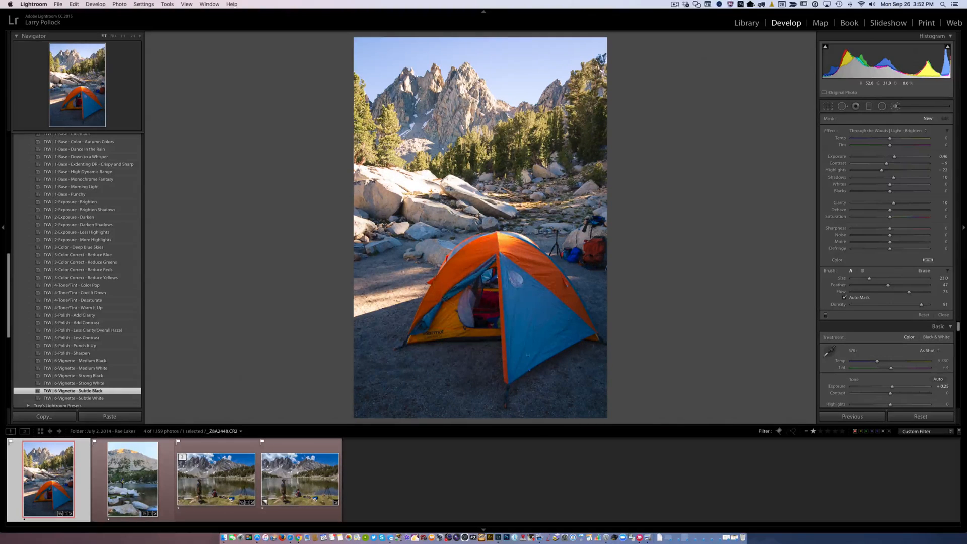
mouse_move(528, 355)
left_mouse_down()
mouse_move(458, 345)
mouse_move(451, 332)
mouse_move(471, 325)
left_mouse_up()
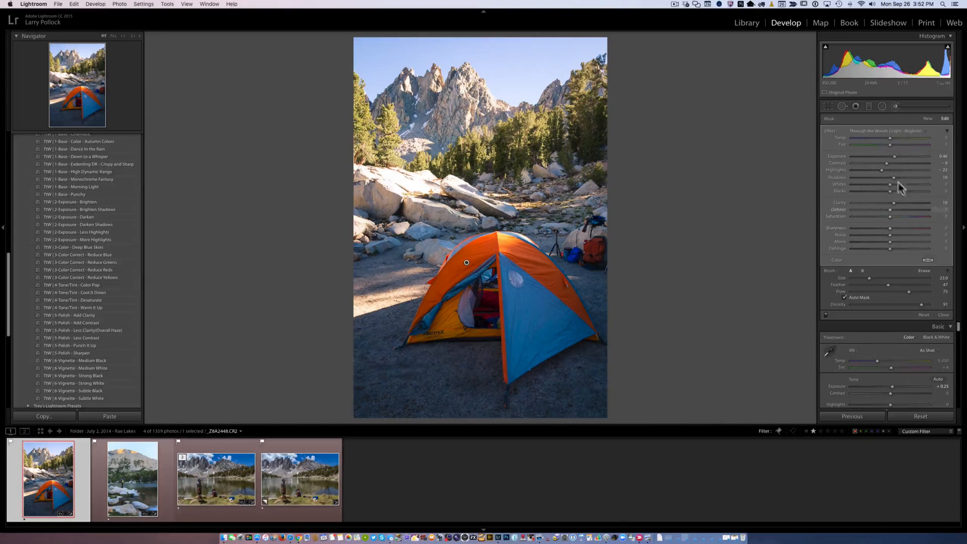
Lower the tent brush adjustment's exposure to 0.22 and close the Adjustment Brush.
left_click_drag(895, 158, 894, 160)
left_click(894, 158)
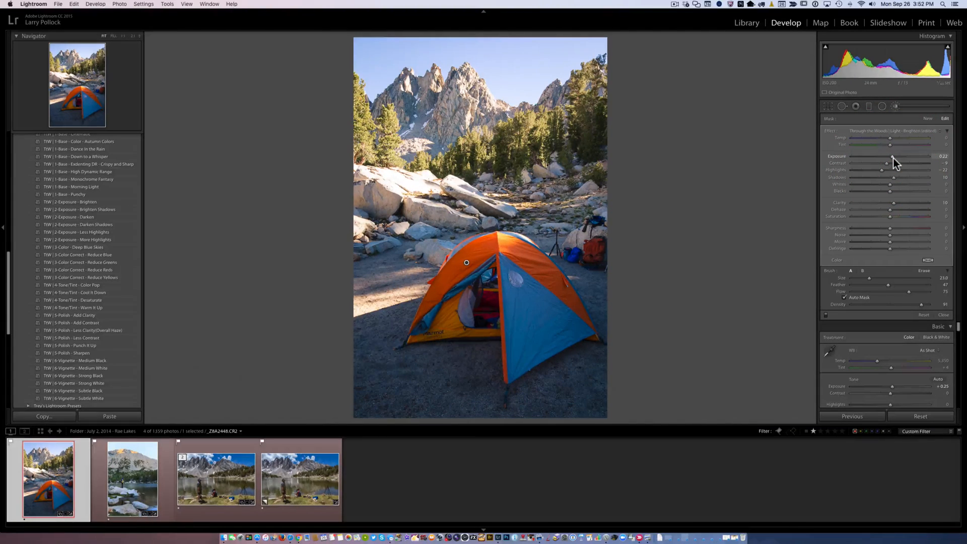
left_click(896, 106)
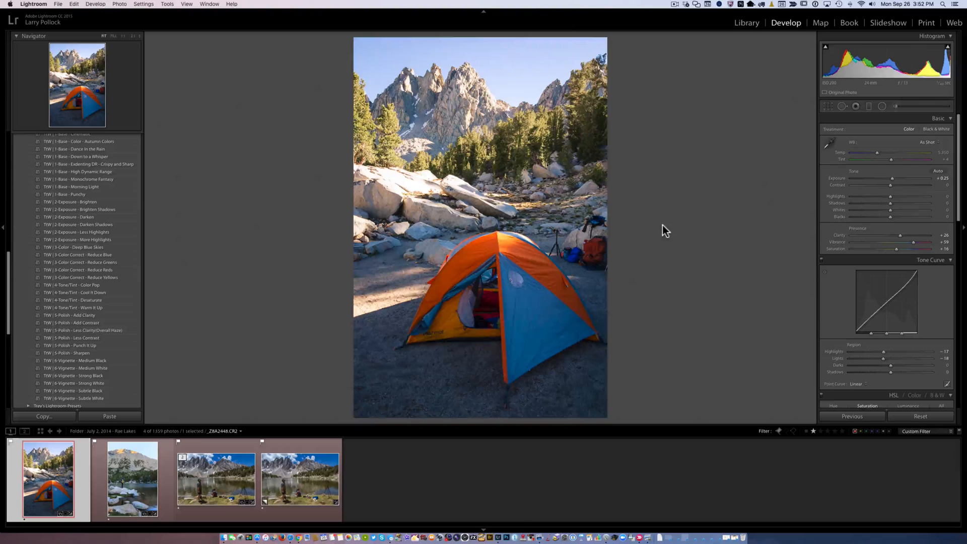
Compare the tent photo's before and after versions several times, then return to the Through the Woods preset list.
key("backslash")
key("backslash")
key("backslash")
key("backslash")
key("backslash")
key("backslash")
scroll(94, 236, "up", 5)
scroll(94, 235, "up", 3)
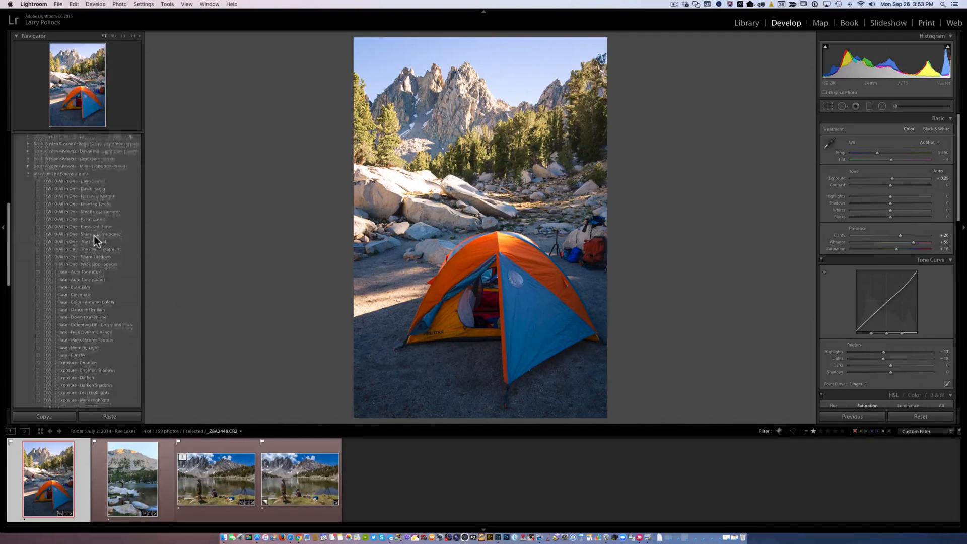